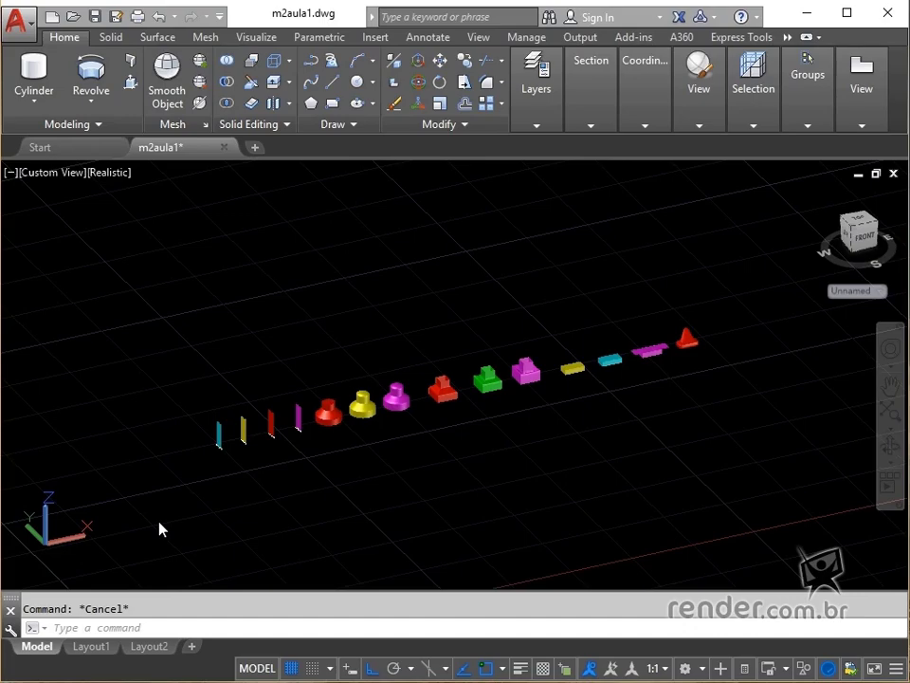
Examine the extruded surfaces and the splines at their bases, starting with the cyan and yellow ones.
scroll(164, 521, "up", 4)
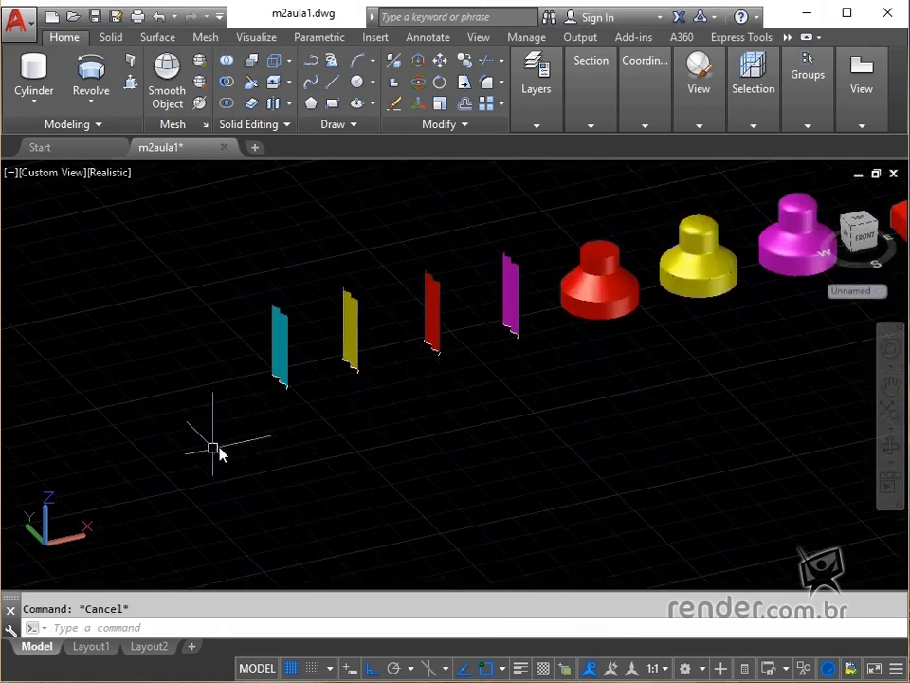
scroll(348, 360, "up", 5)
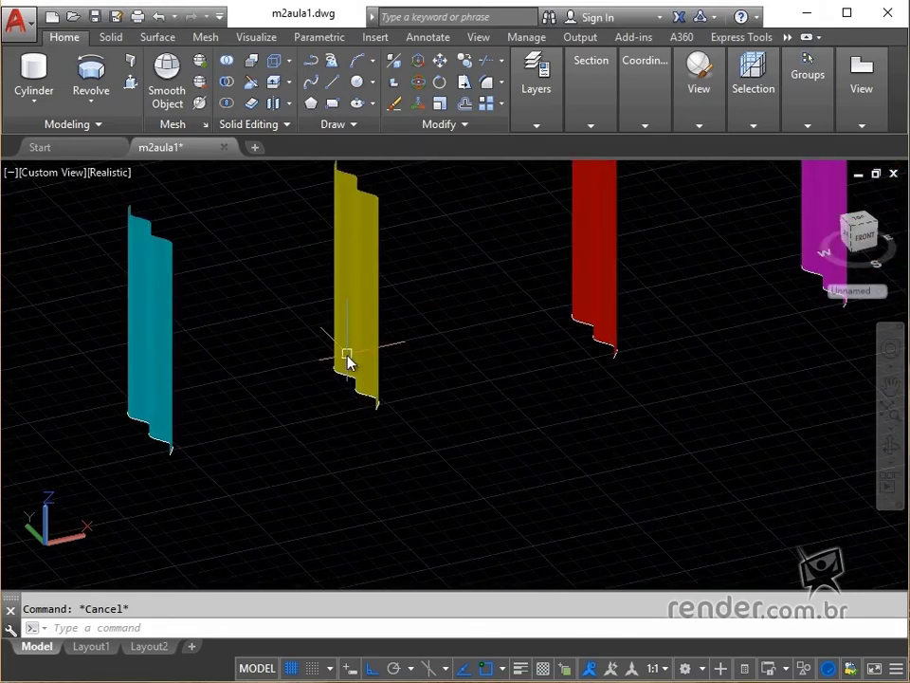
middle_click_drag(334, 393, 432, 500)
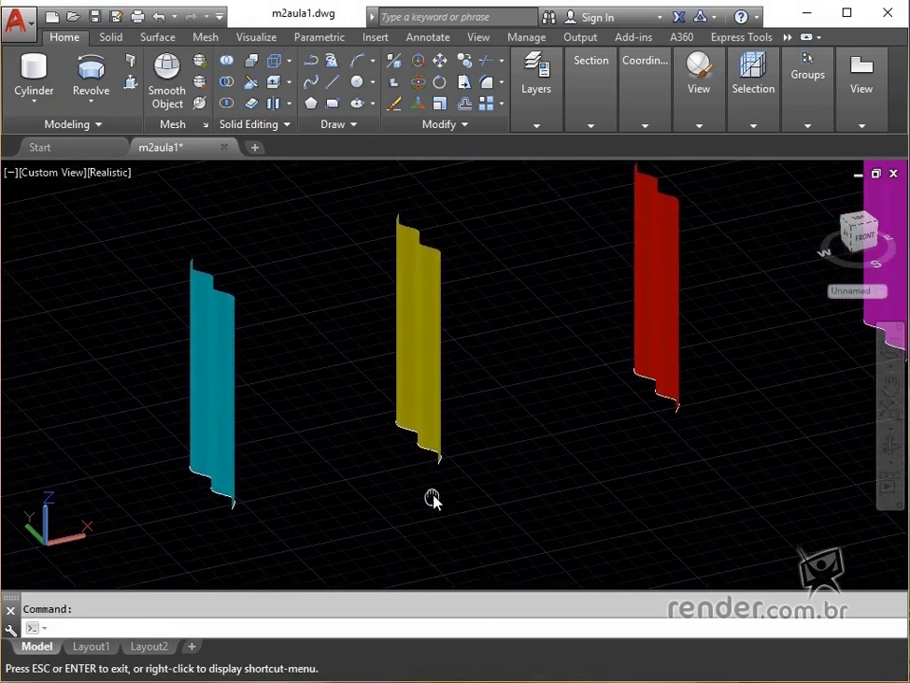
scroll(370, 471, "up", 3)
middle_click_drag(370, 471, 455, 446)
scroll(464, 469, "down", 5)
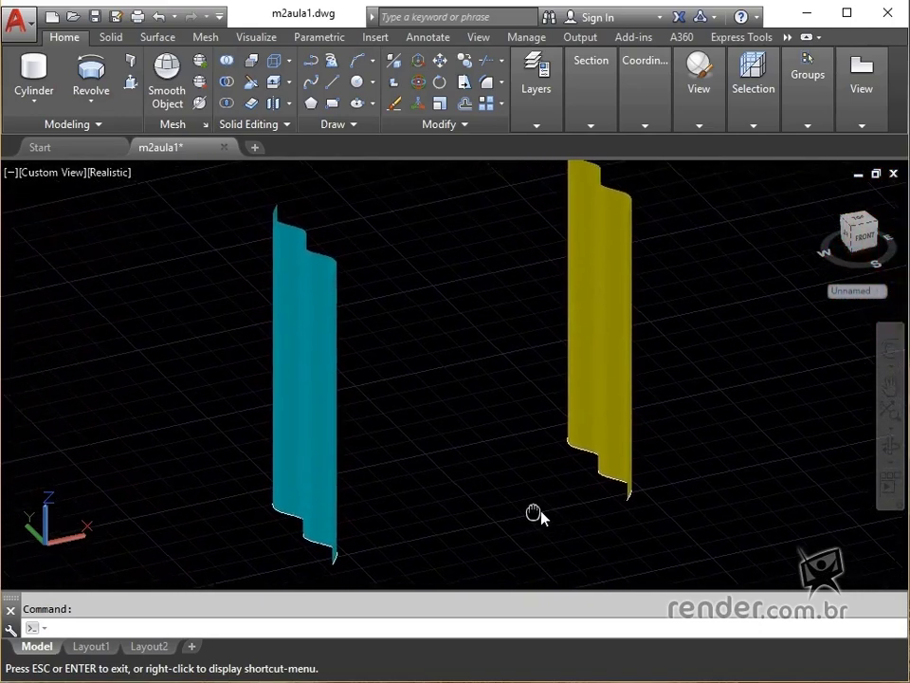
scroll(415, 361, "up", 5)
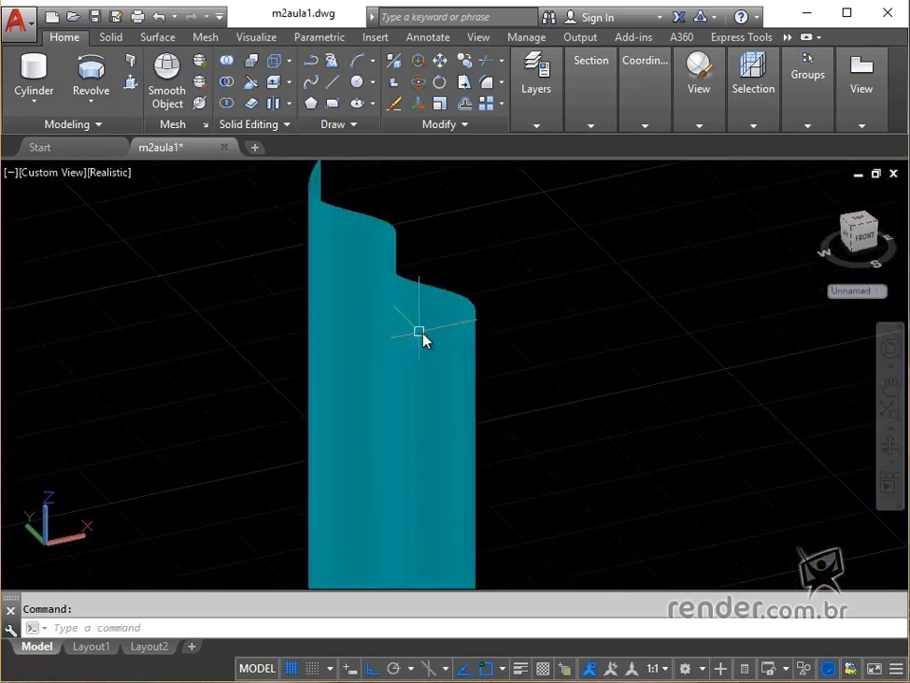
mouse_move(574, 363)
middle_mouse_down()
mouse_move(515, 370)
mouse_move(229, 468)
mouse_move(156, 479)
middle_mouse_up()
mouse_move(604, 402)
middle_mouse_down()
mouse_move(325, 490)
mouse_move(267, 498)
mouse_move(283, 490)
mouse_move(389, 274)
mouse_move(390, 247)
middle_mouse_up()
scroll(279, 494, "down", 5)
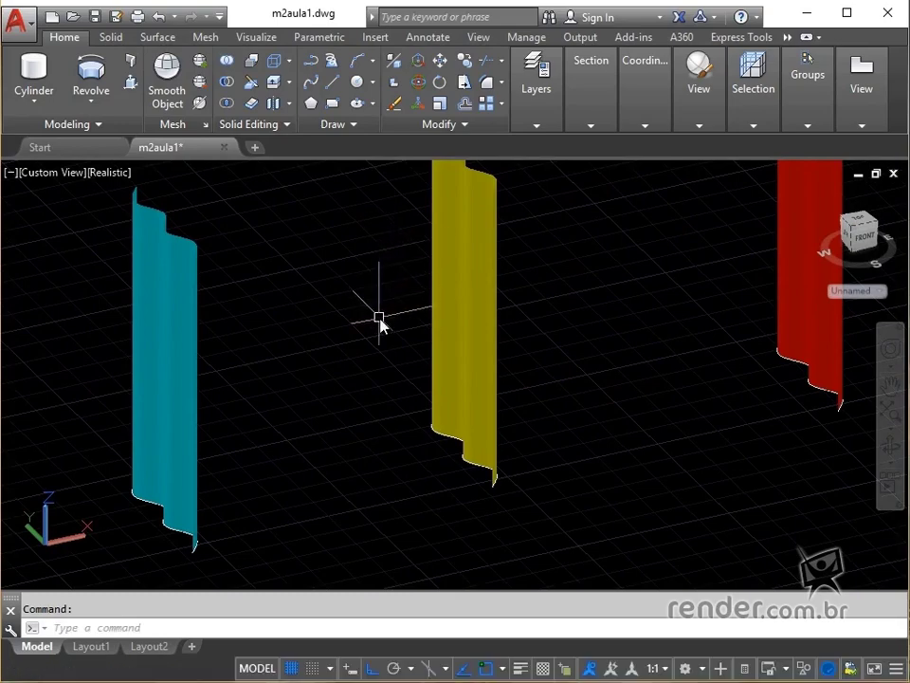
scroll(379, 317, "down", 2)
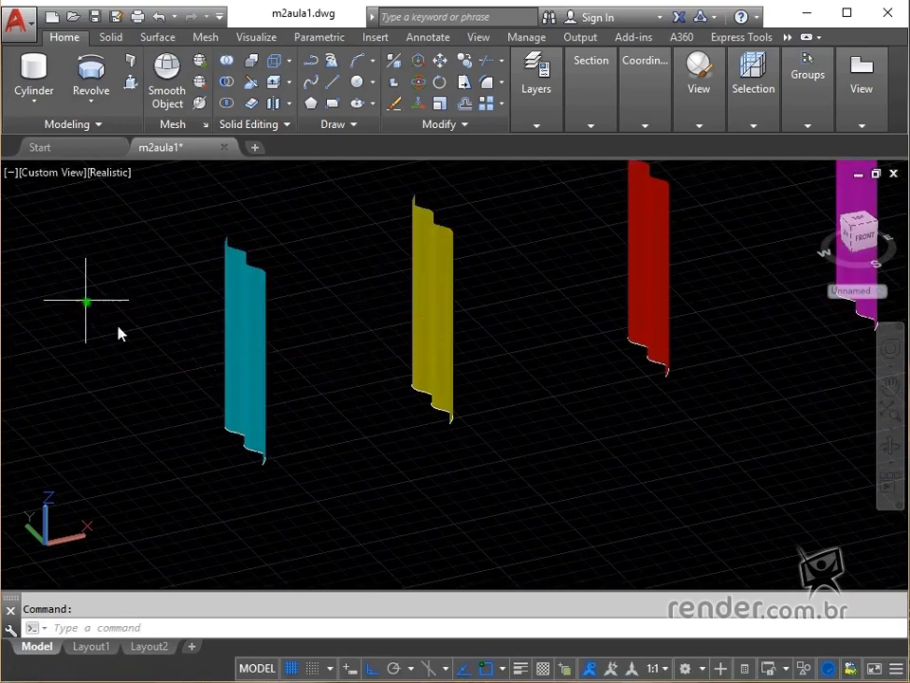
Select the base splines of the cyan and yellow surfaces and inspect their grips and vertex editing options.
left_click(86, 301)
left_click(551, 488)
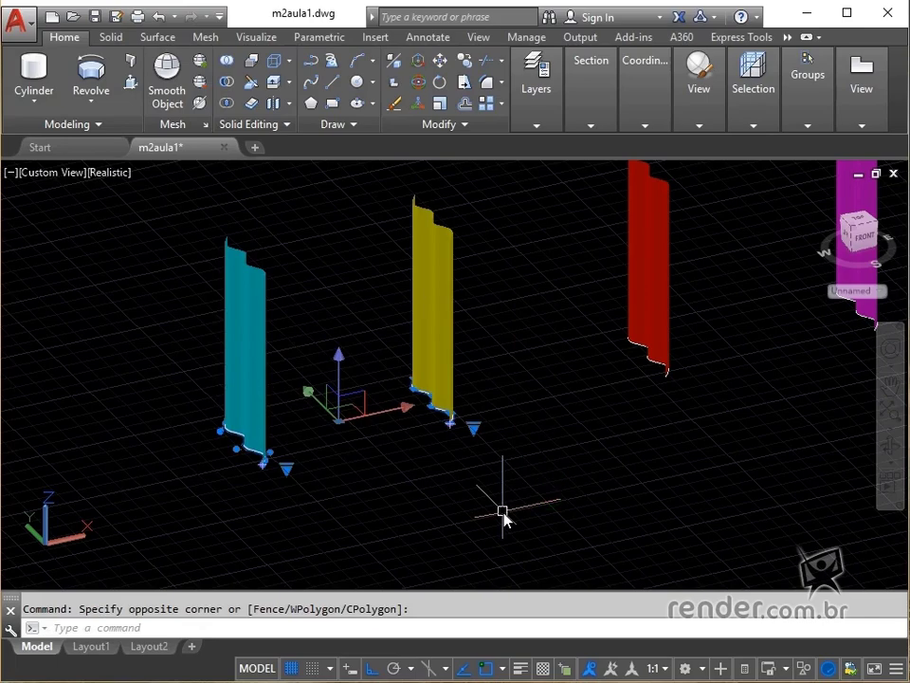
middle_click_drag(482, 525, 672, 540)
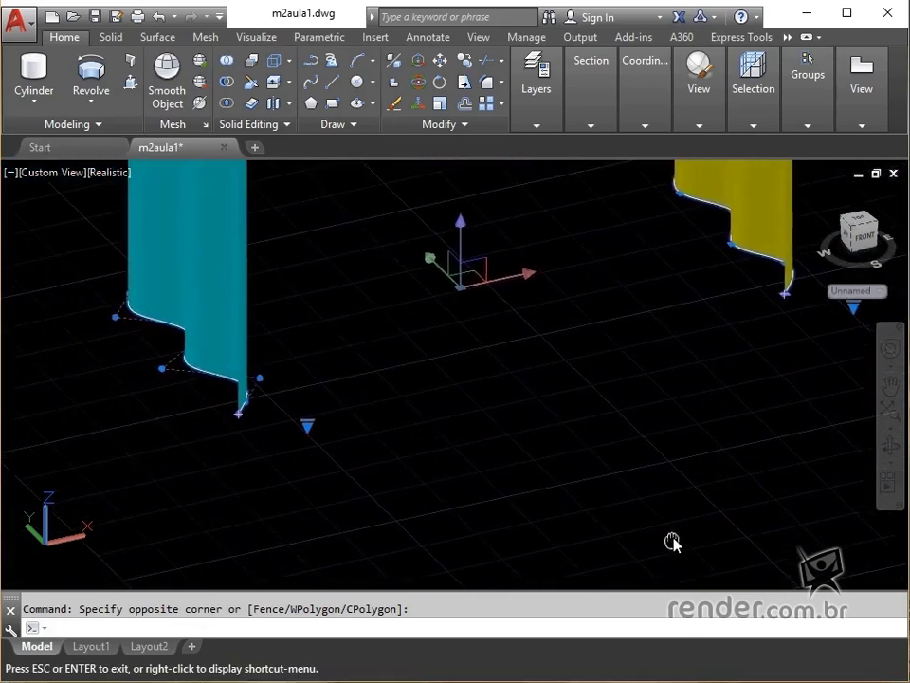
key("Escape")
scroll(646, 483, "down", 2)
middle_click_drag(583, 475, 561, 429)
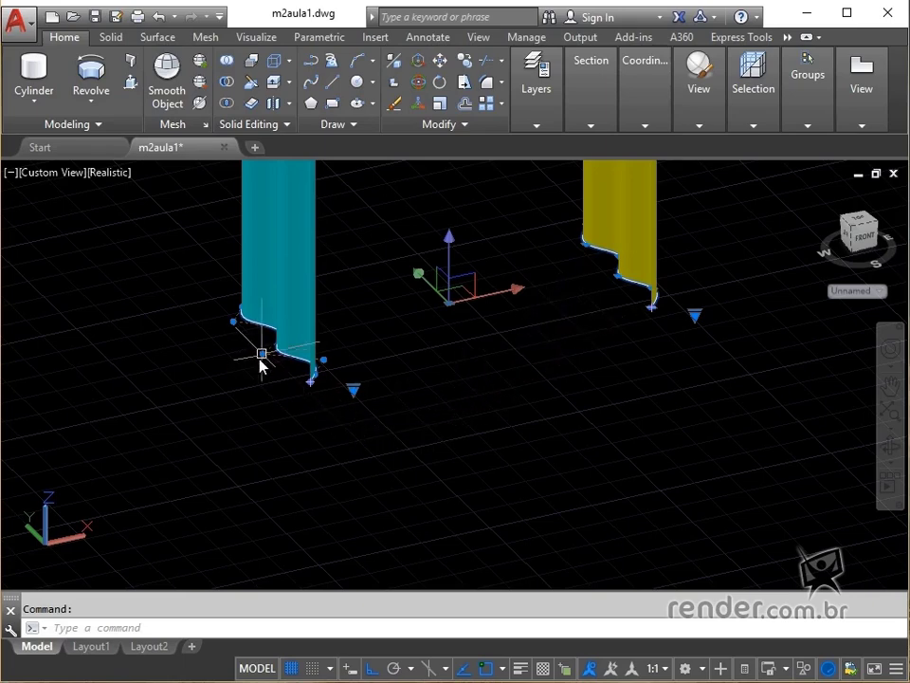
mouse_move(261, 356)
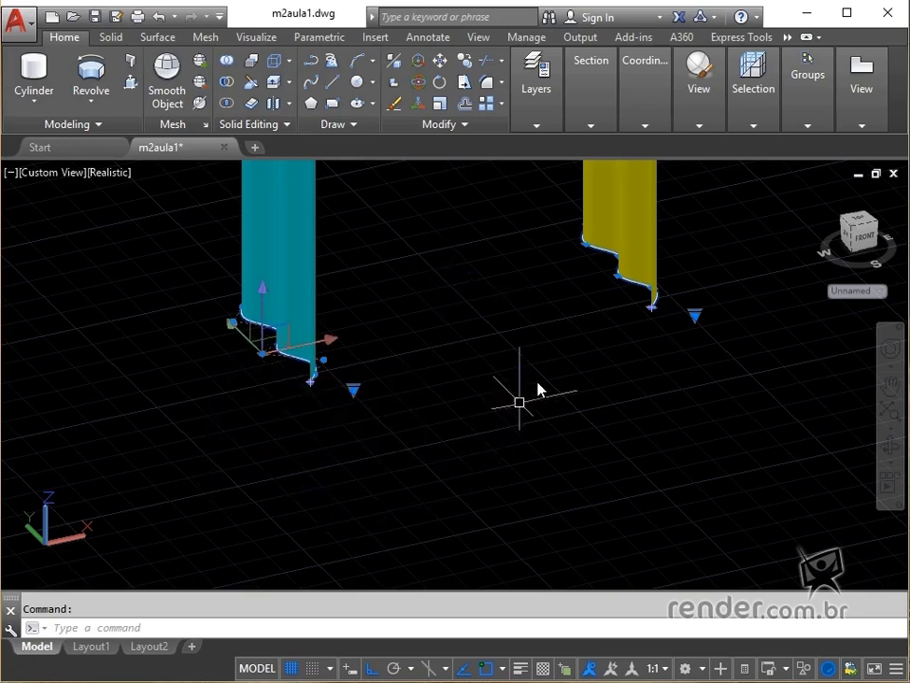
mouse_move(617, 277)
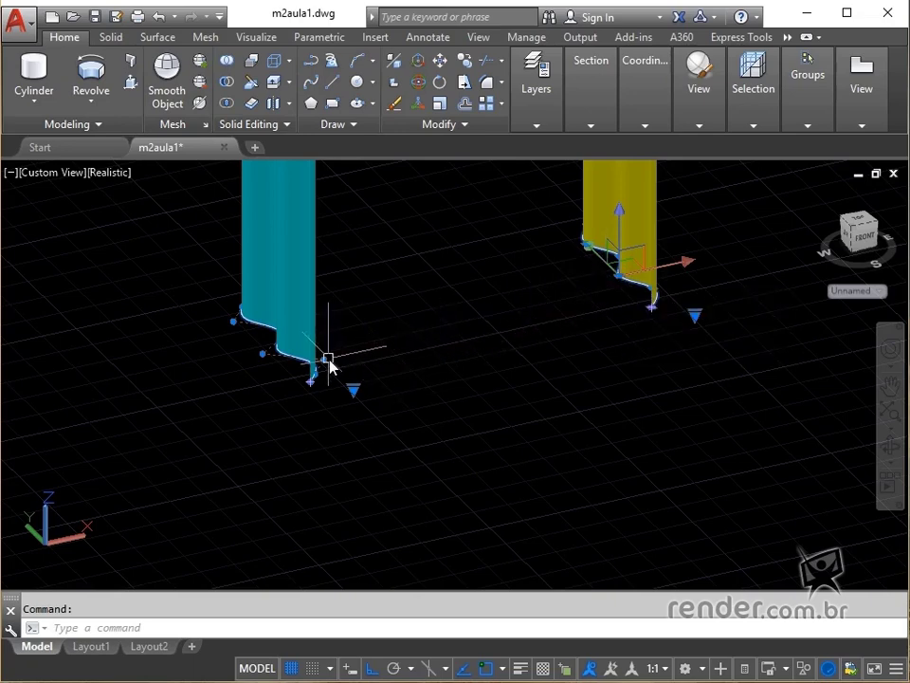
mouse_move(326, 365)
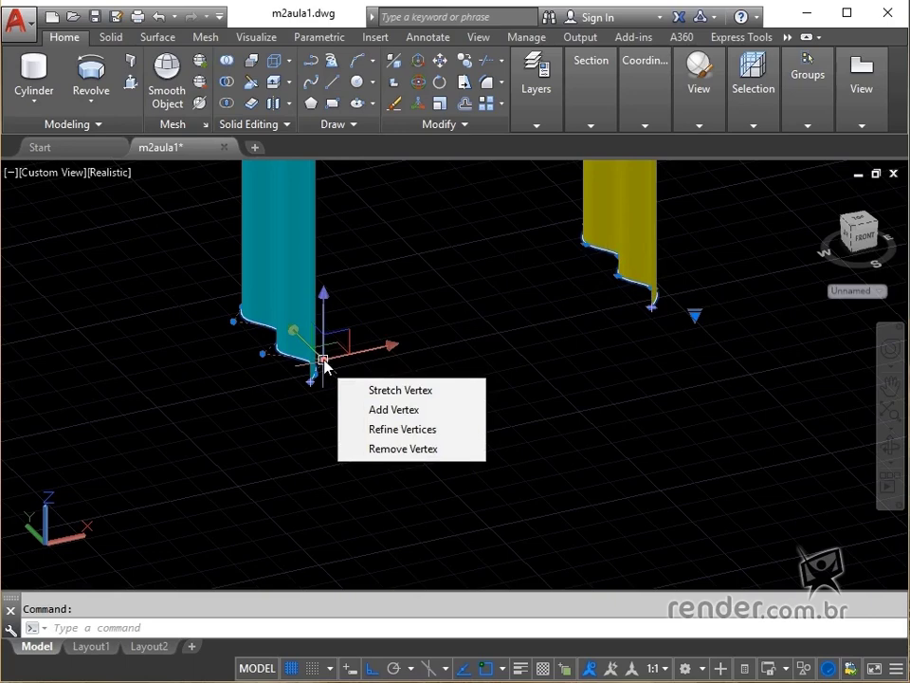
key("Escape")
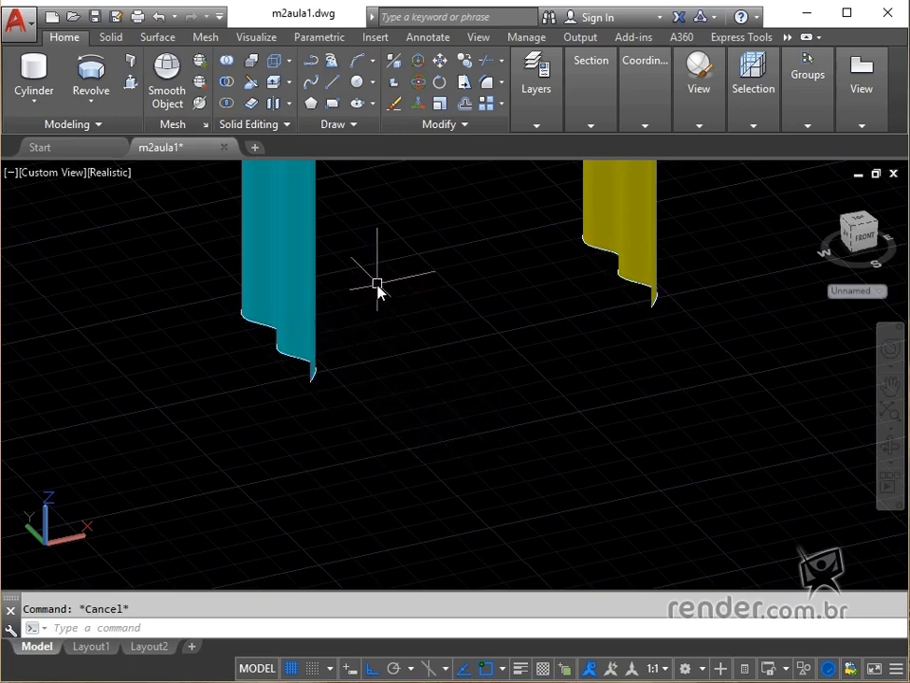
Show the control vertices of the cyan and yellow surfaces' base splines and hide them again.
left_click(175, 229)
left_click(742, 416)
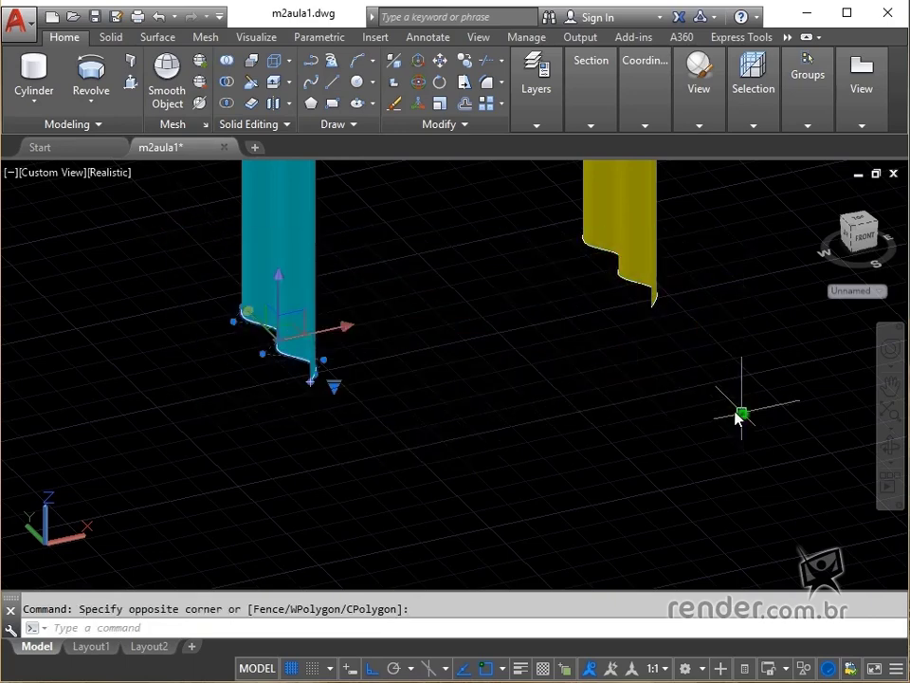
left_click(464, 192)
left_click(699, 343)
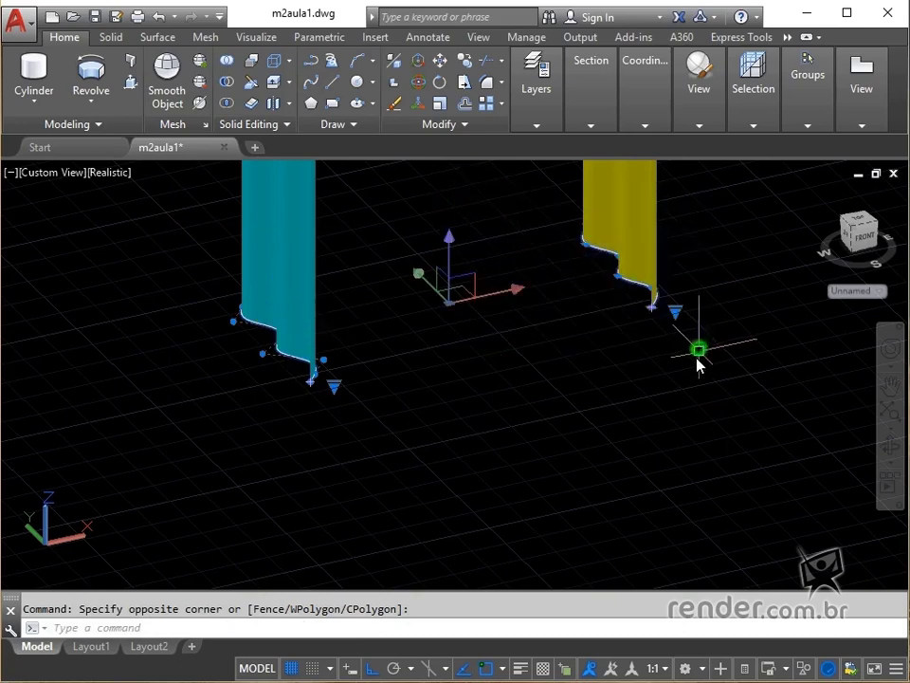
left_click(160, 39)
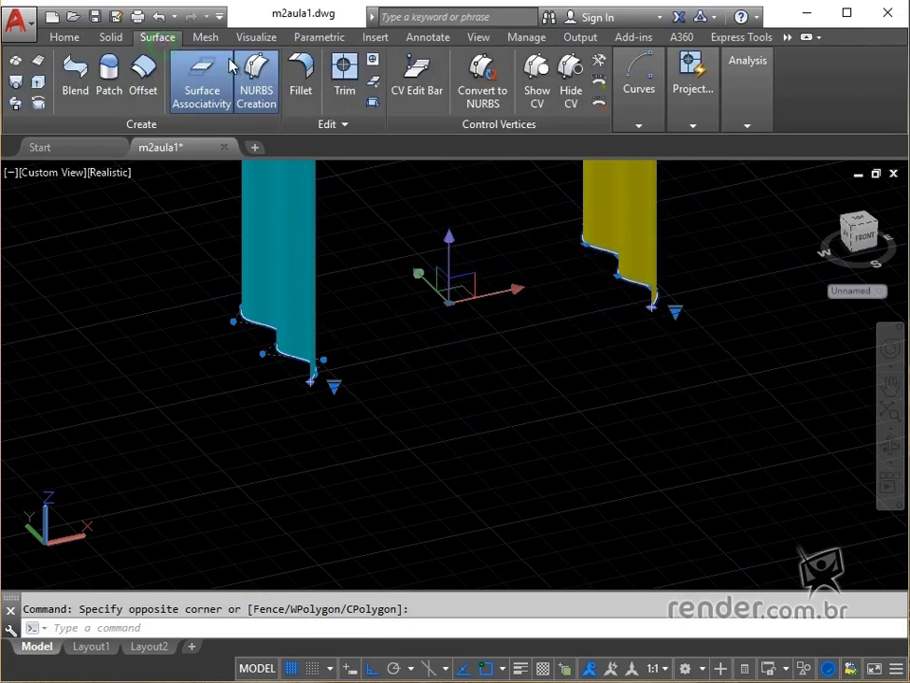
left_click(536, 95)
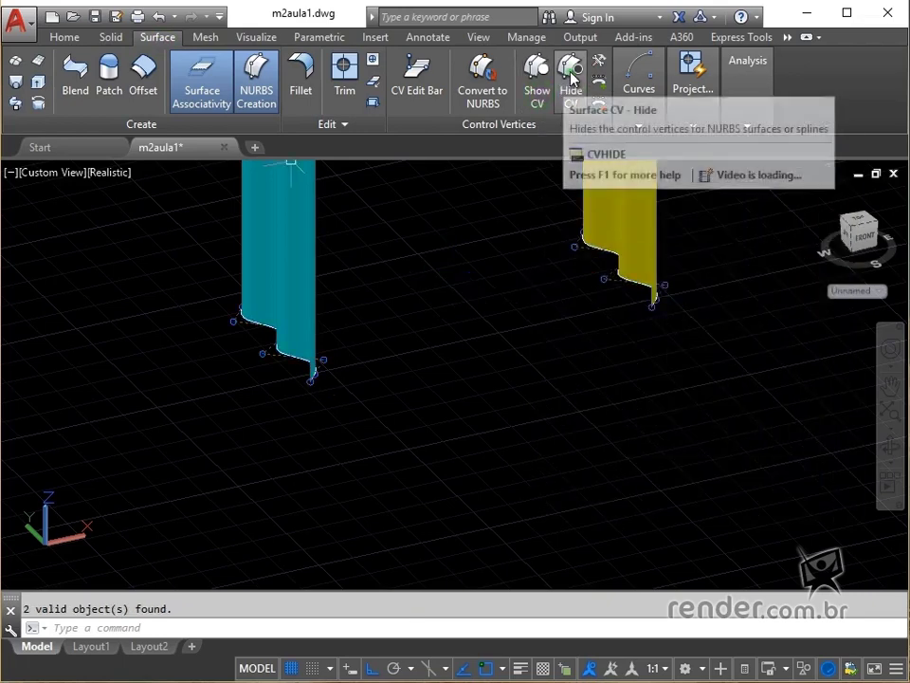
left_click(571, 84)
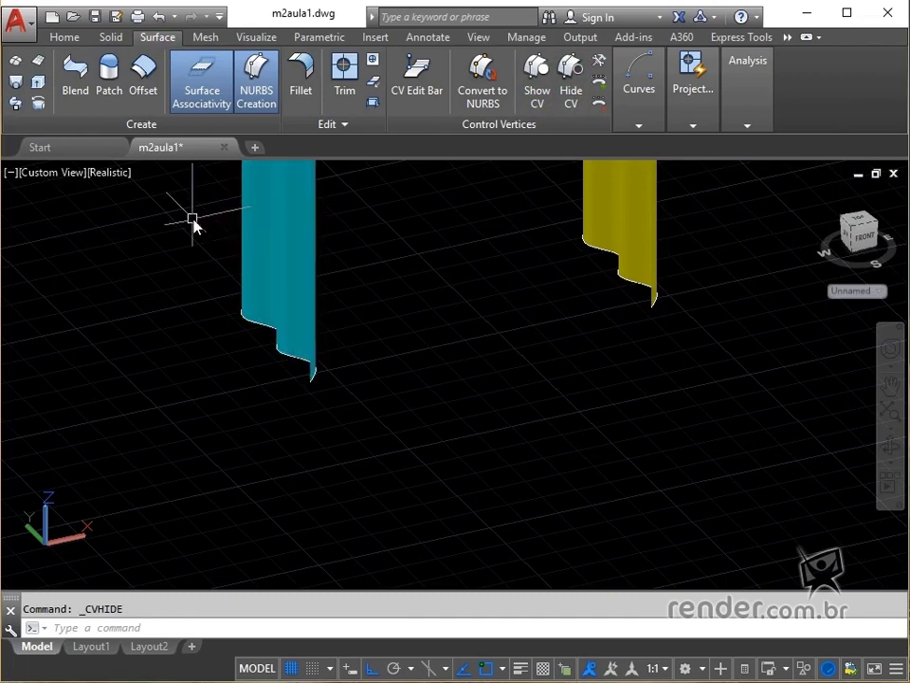
With both base splines selected, toggle Surface Associativity off and back on.
left_click(167, 209)
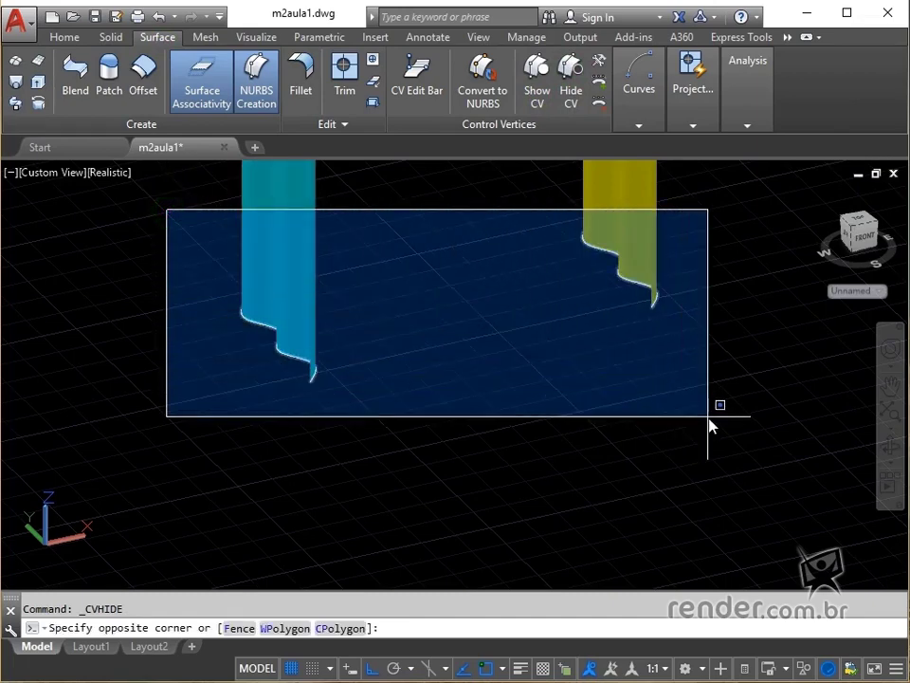
left_click(708, 413)
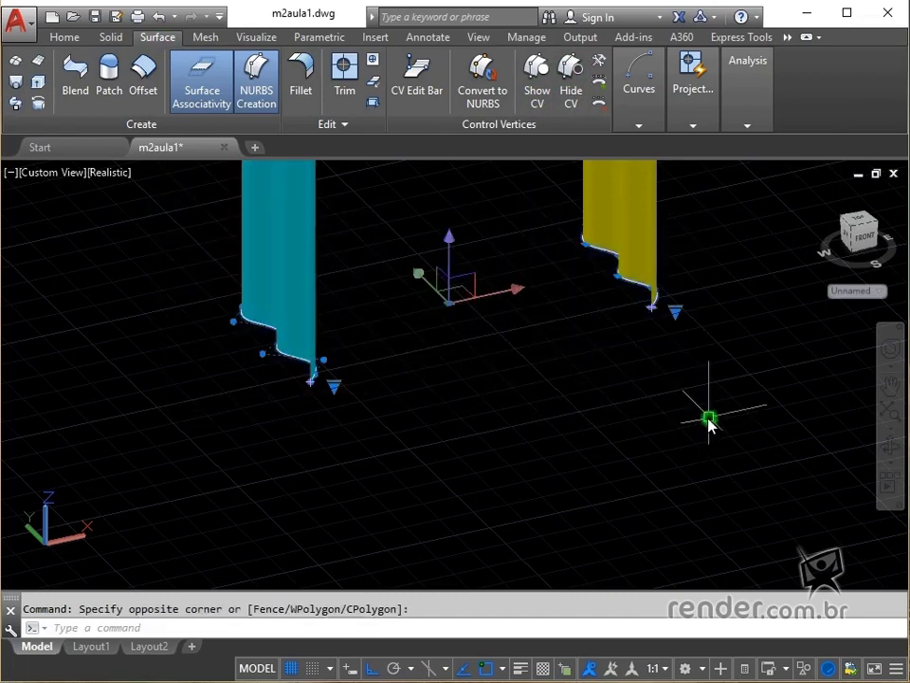
left_click(189, 100)
left_click(189, 97)
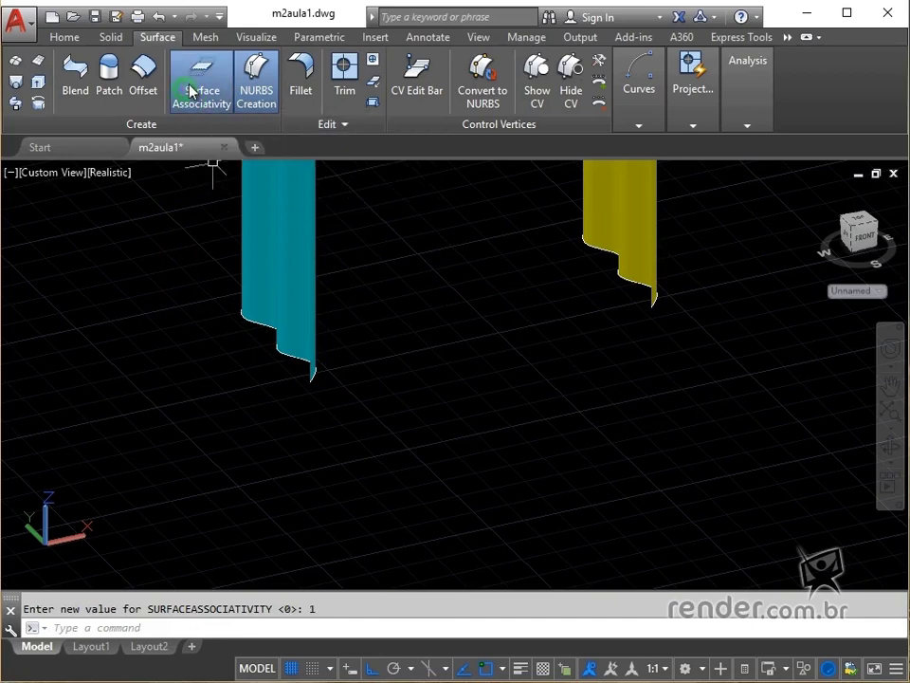
Reshape the yellow surface by stretching its base spline twice by a grip, and clear the selection.
left_click(515, 198)
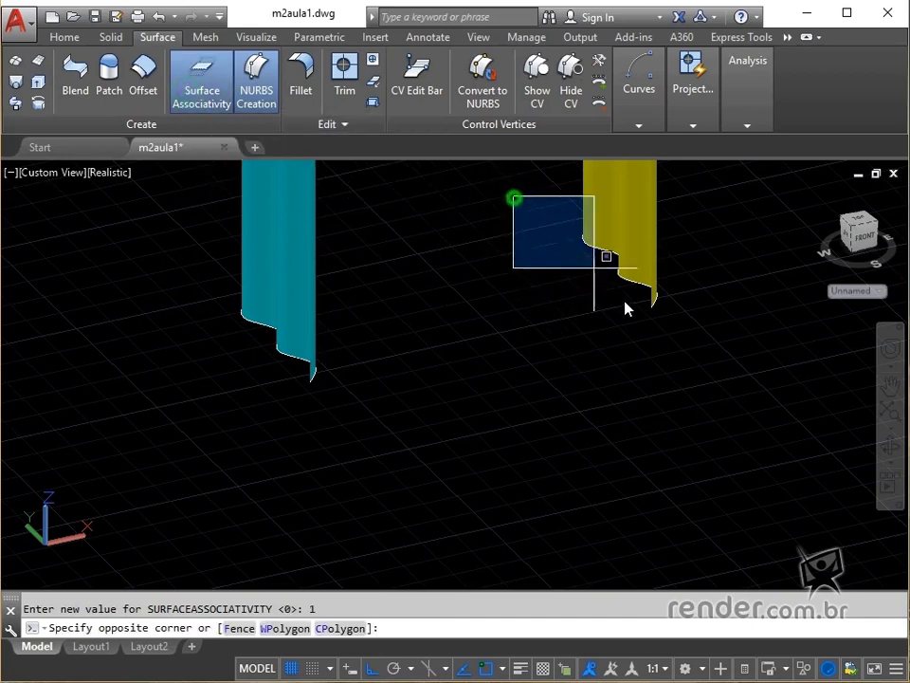
left_click(700, 341)
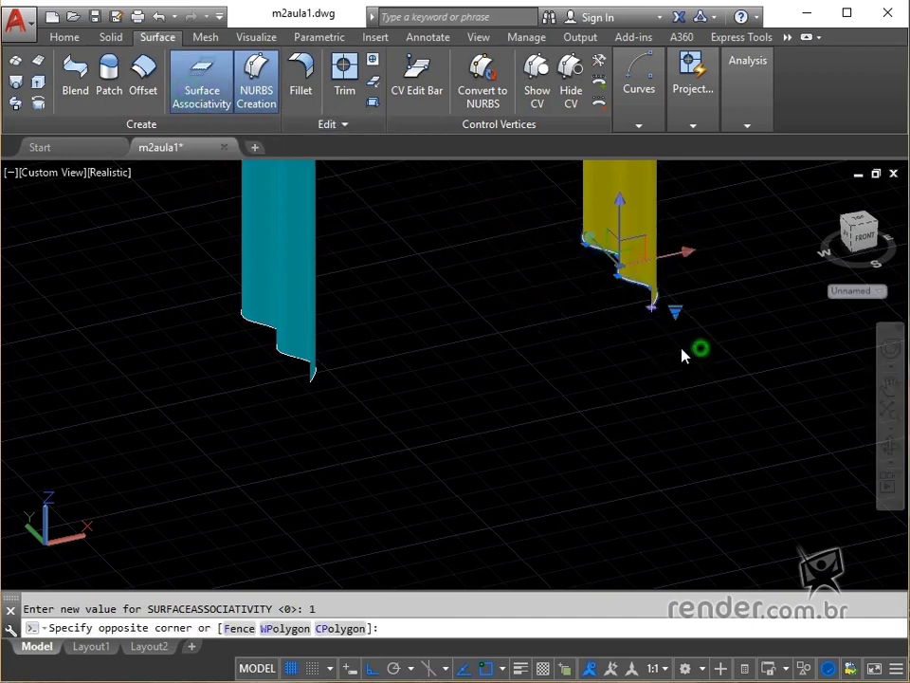
left_click(619, 280)
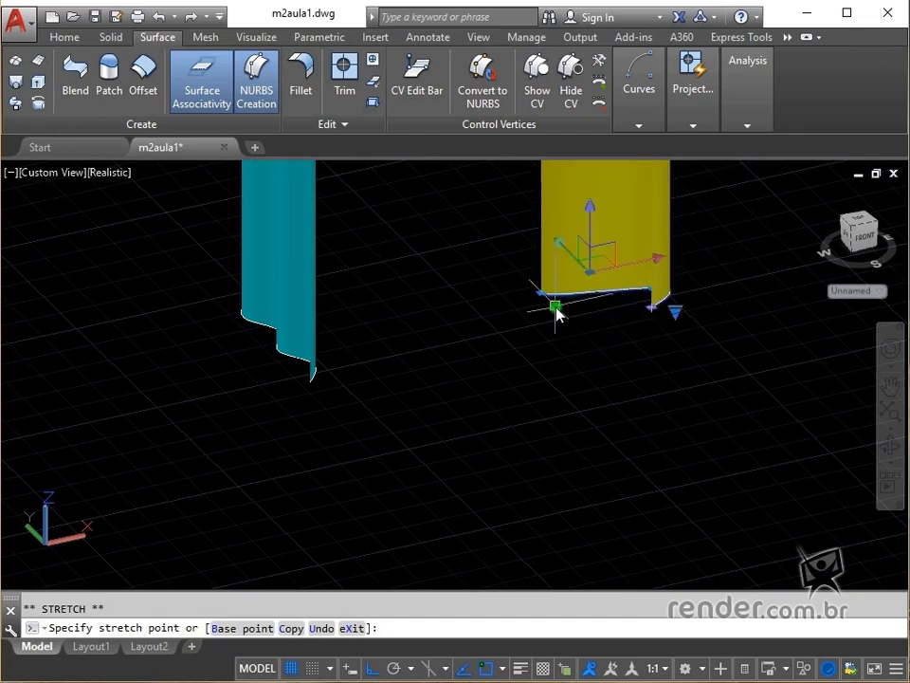
left_click(555, 311)
middle_click_drag(575, 398, 471, 498)
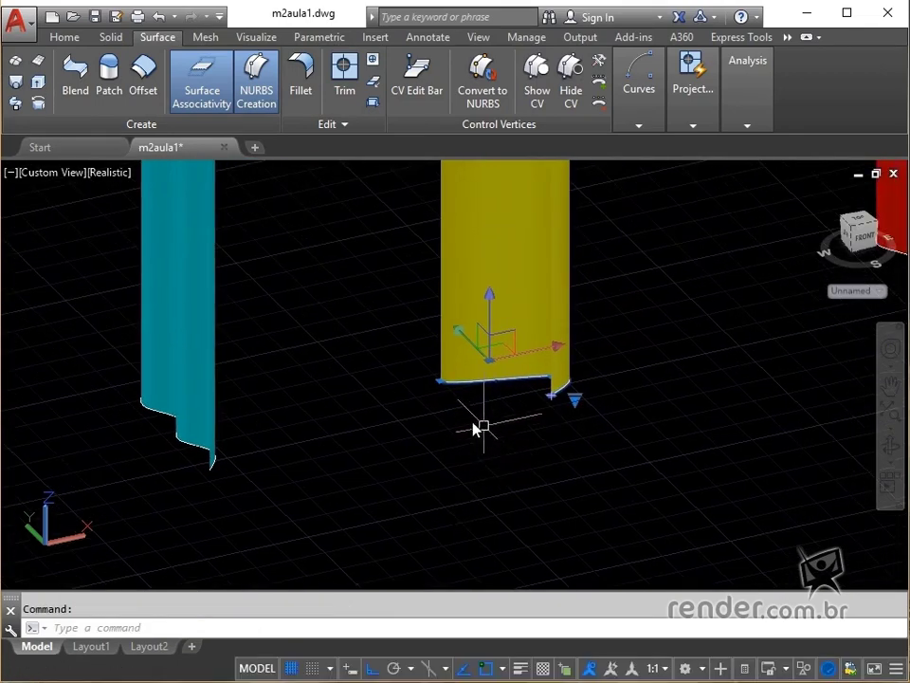
left_click(440, 382)
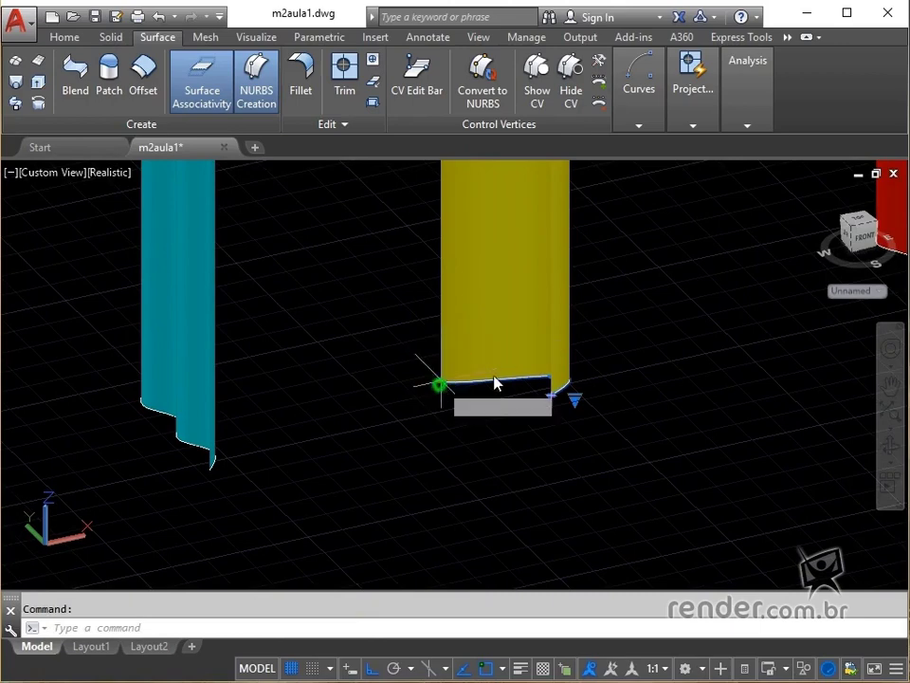
left_click(610, 360)
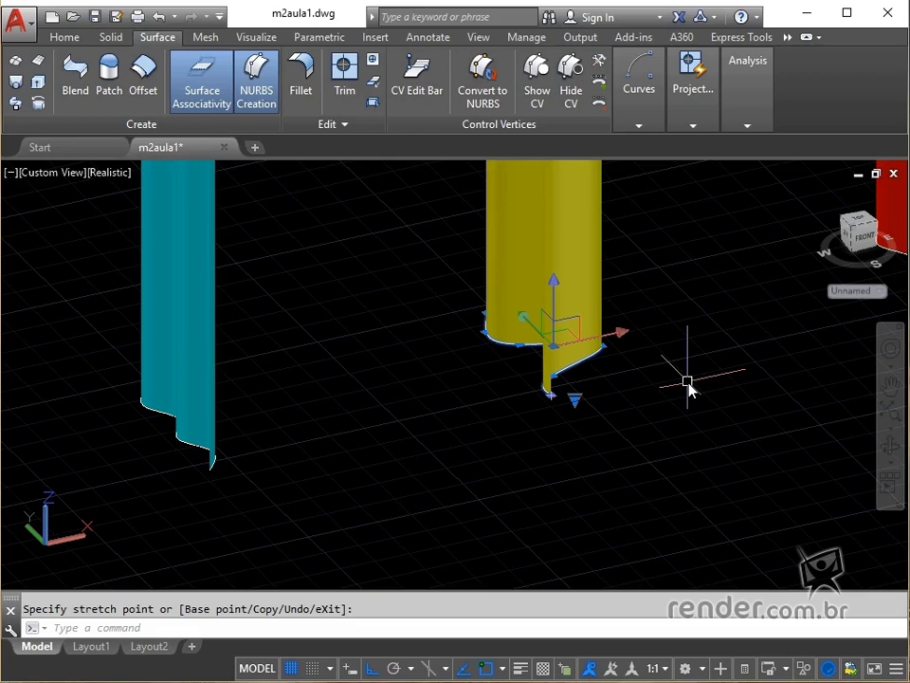
key("Escape")
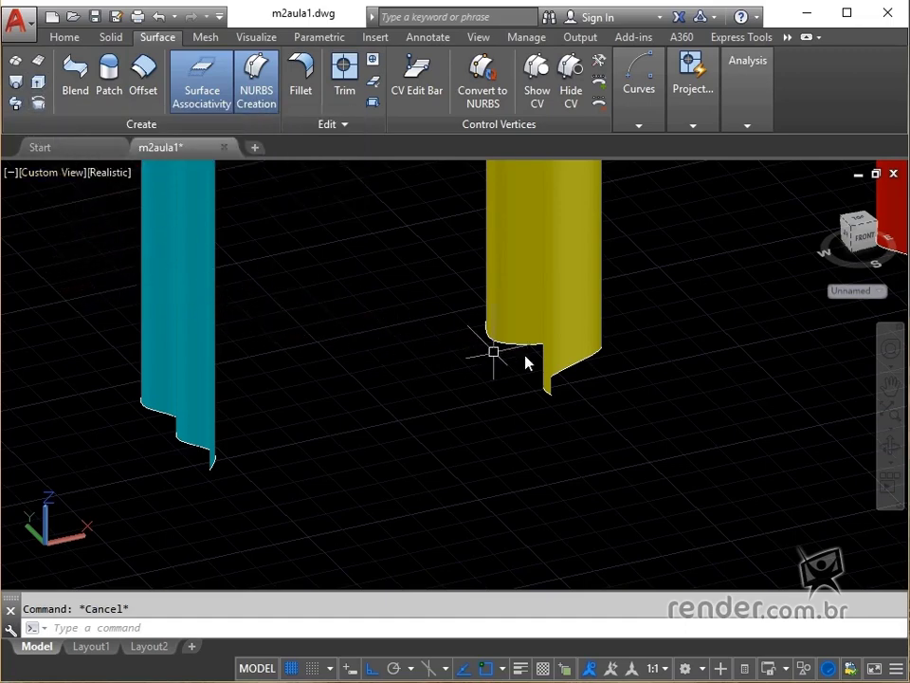
Inspect the edge continuity options of the flat patch surface closing the top of the red round model.
scroll(576, 373, "down", 2)
mouse_move(579, 386)
middle_mouse_down()
mouse_move(449, 393)
mouse_move(174, 444)
mouse_move(245, 512)
mouse_move(130, 552)
middle_mouse_up()
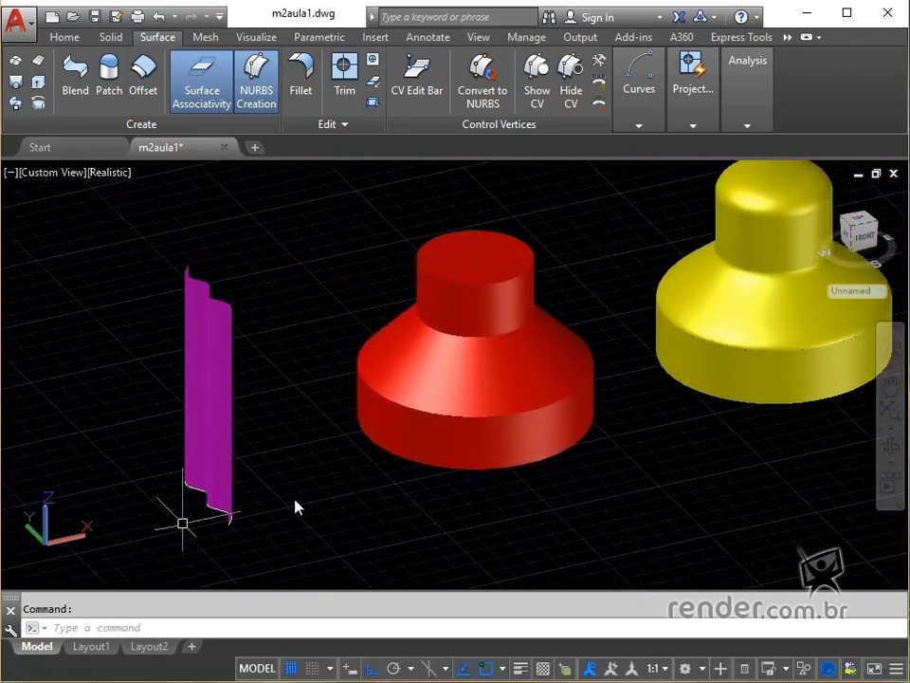
mouse_move(433, 473)
middle_mouse_down()
mouse_move(366, 468)
mouse_move(283, 498)
mouse_move(235, 502)
middle_mouse_up()
key("Escape")
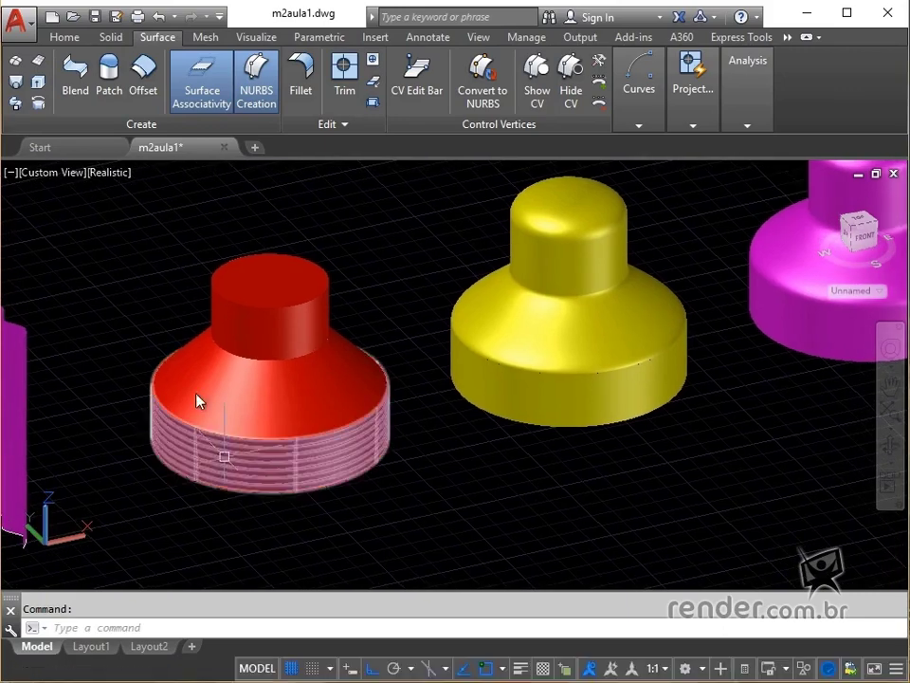
scroll(210, 299, "up", 2)
scroll(305, 219, "up", 1)
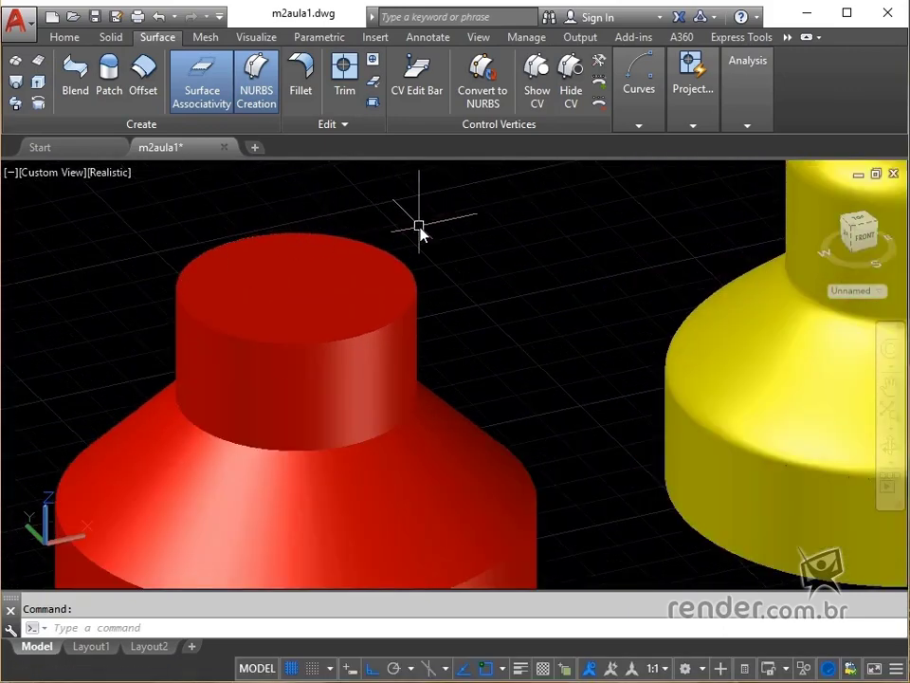
scroll(419, 227, "up", 1)
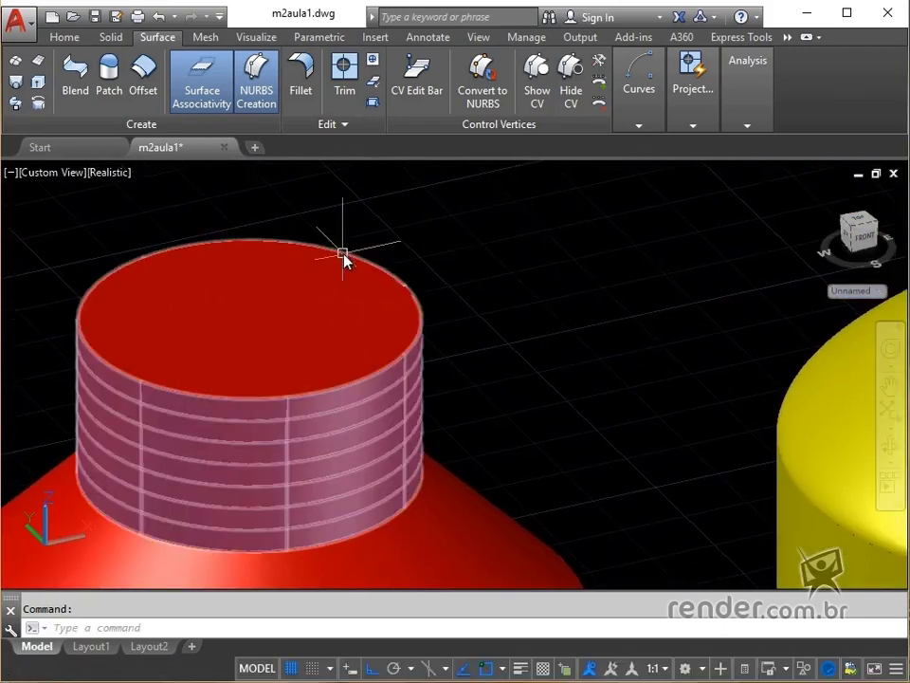
left_click(247, 315)
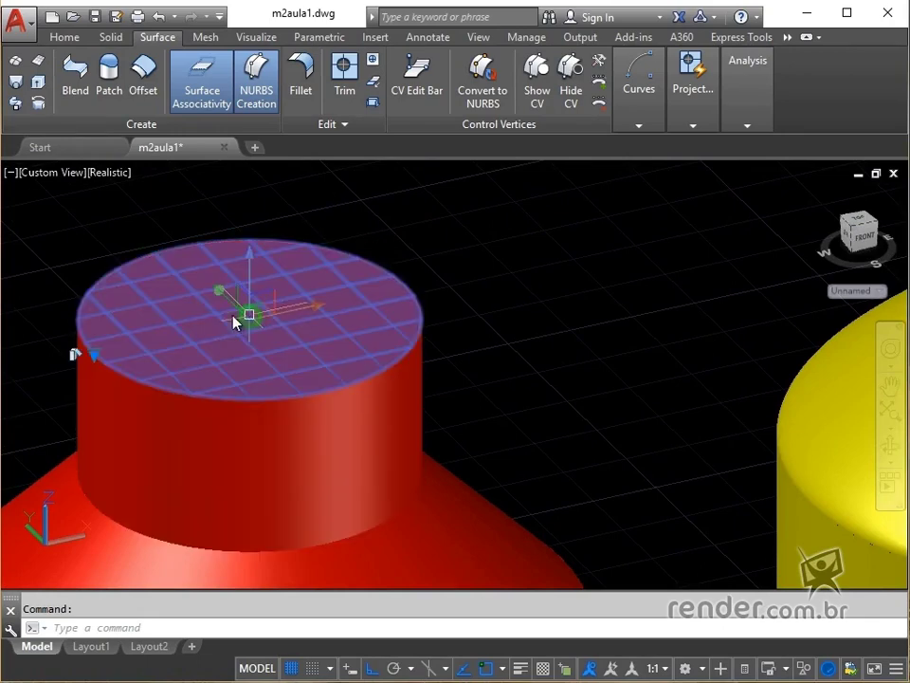
left_click(94, 355)
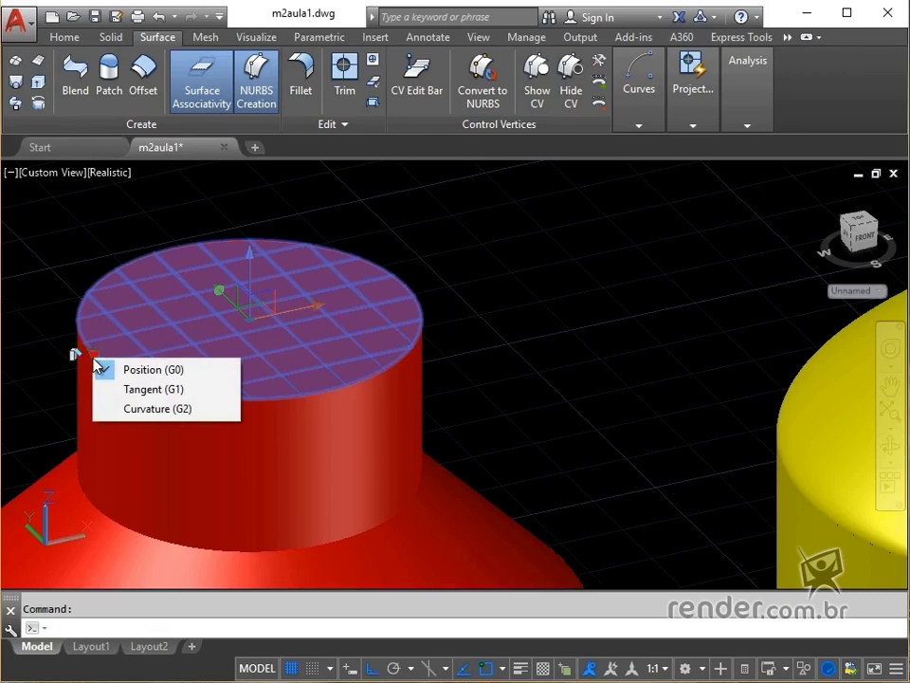
key("Escape")
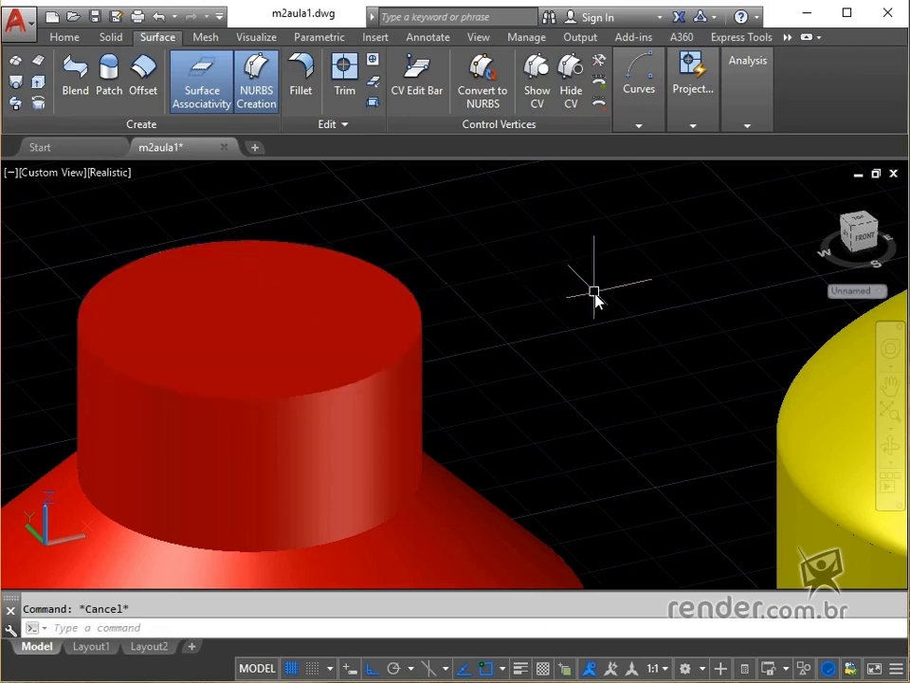
Inspect the edge continuity options of the domed patch on top of the yellow round model.
middle_click_drag(596, 295, 153, 432)
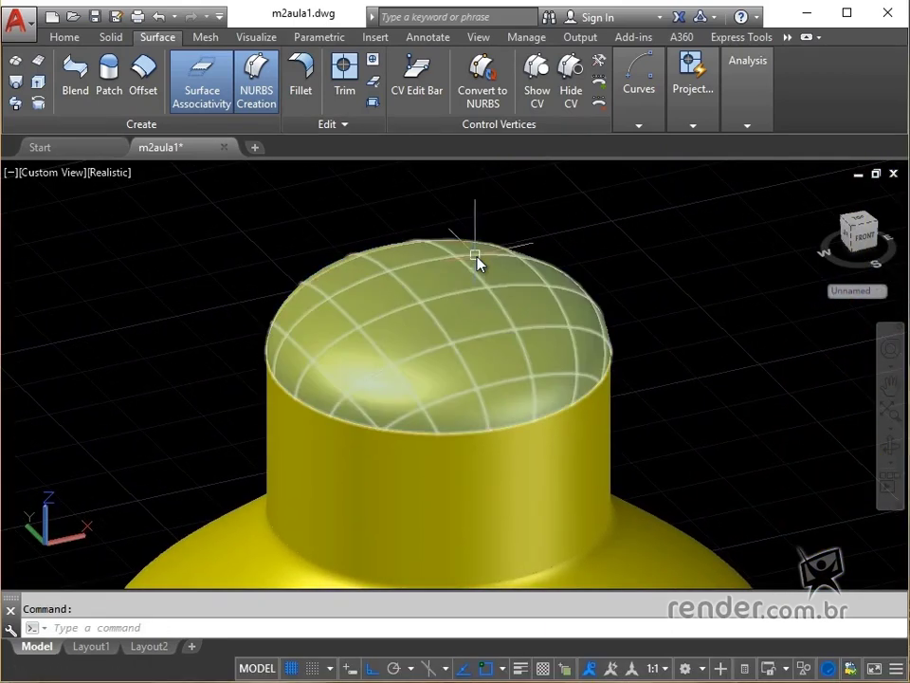
left_click(474, 275)
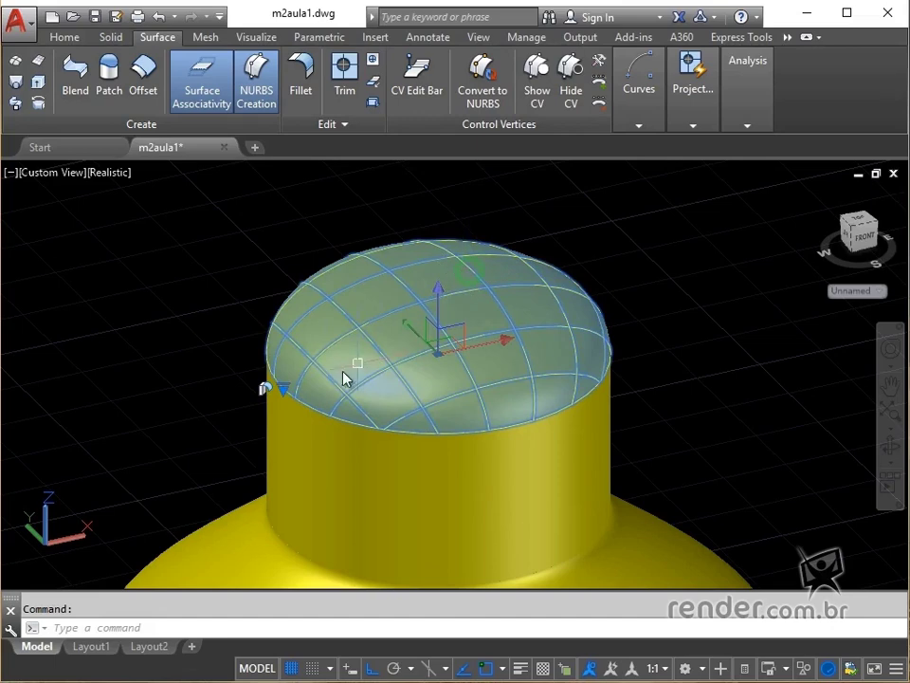
left_click(285, 389)
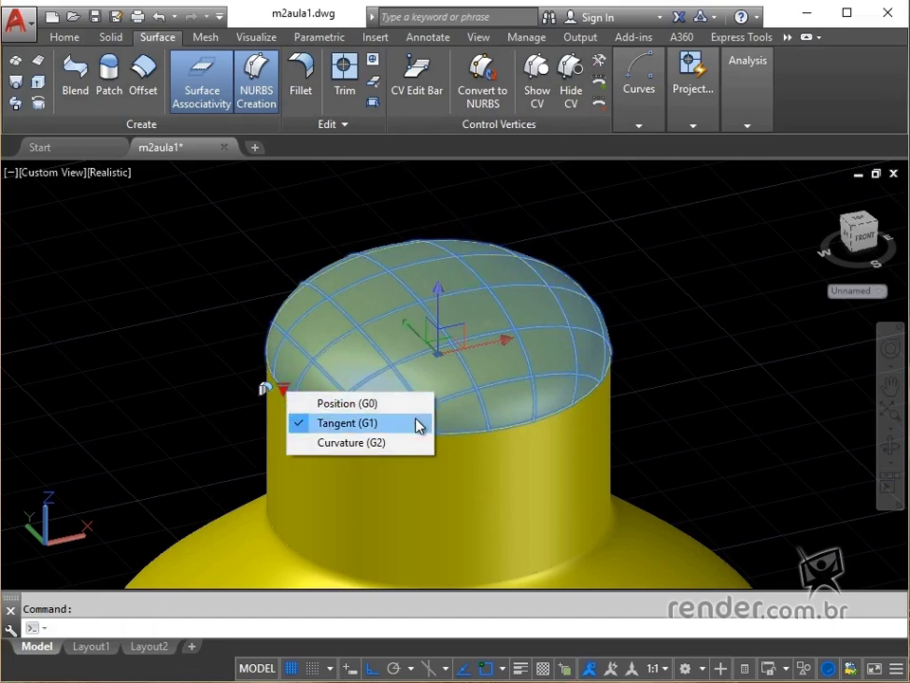
key("Escape")
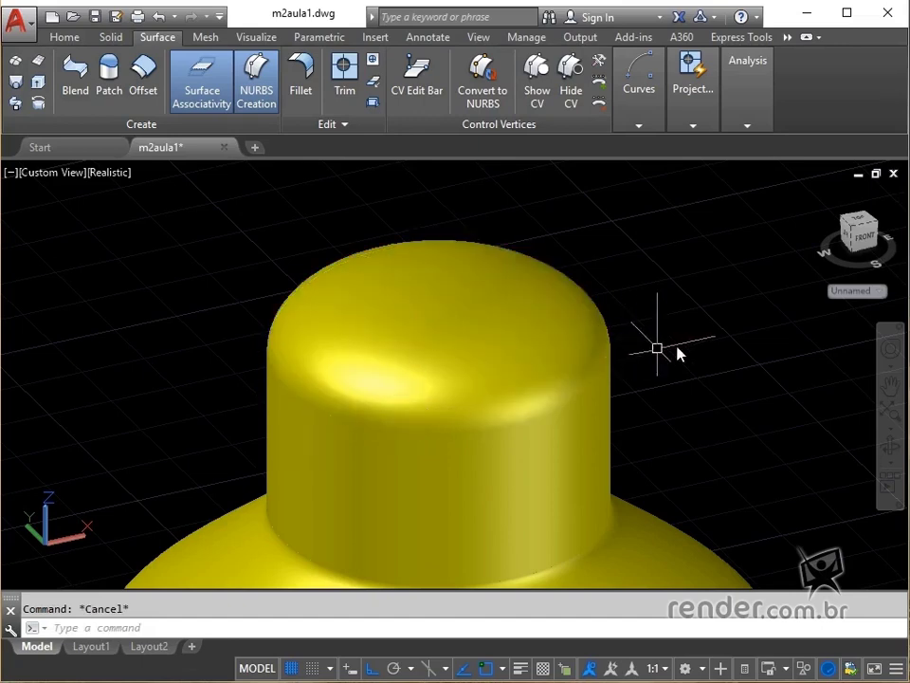
Check the edge continuity options of the domed cap surface on the magenta round model.
middle_click_drag(677, 352, 221, 360)
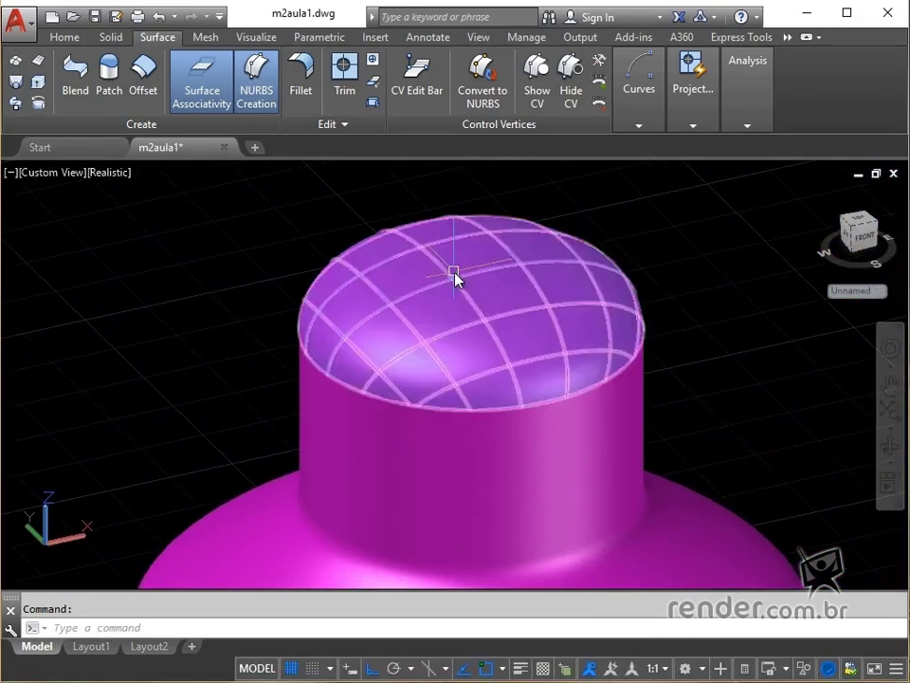
left_click(457, 276)
left_click(315, 364)
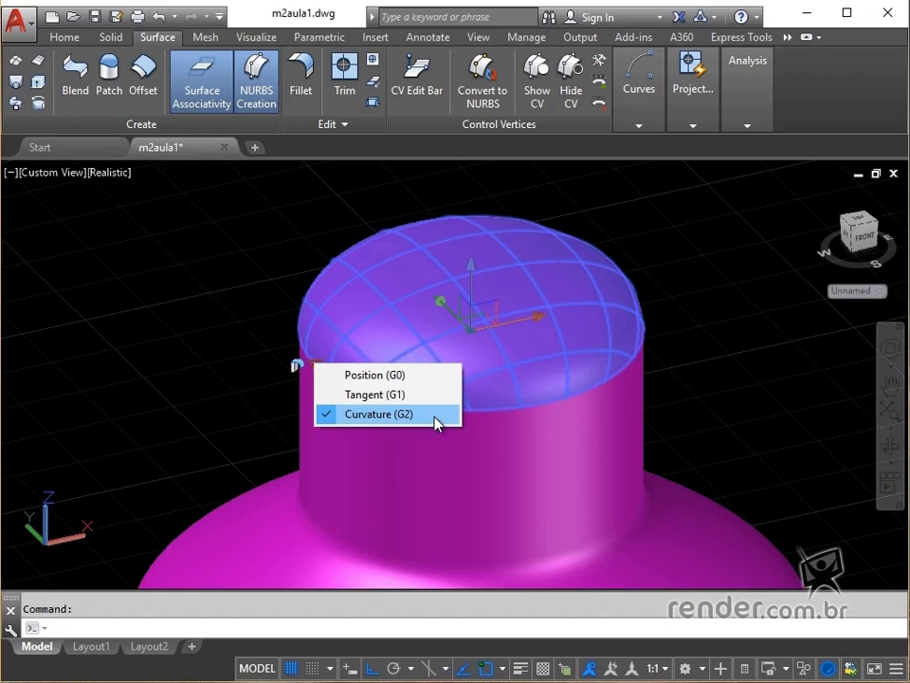
key("Escape")
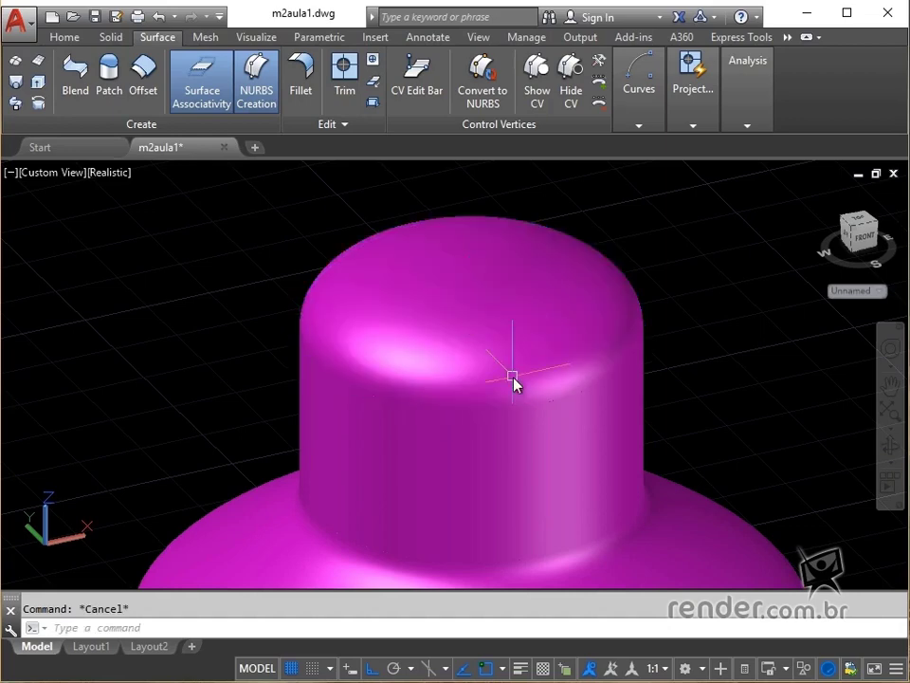
Examine the blend surfaces joining the upper and lower square bodies of the red and green models.
scroll(609, 350, "down", 3)
middle_click_drag(610, 350, 124, 404)
middle_click_drag(569, 349, 220, 305)
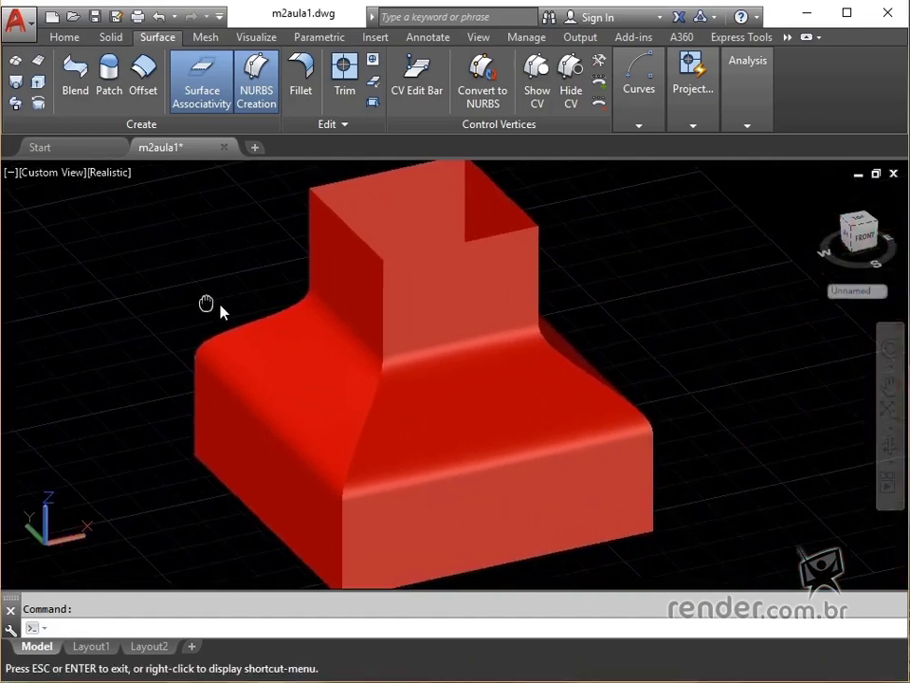
scroll(435, 426, "up", 2)
middle_click_drag(435, 426, 392, 386)
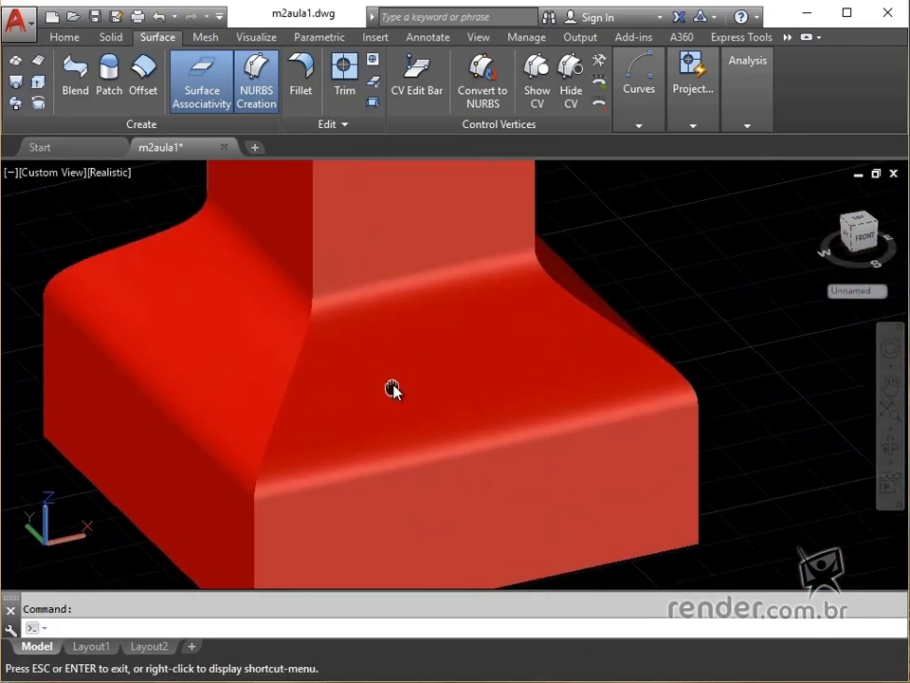
scroll(441, 350, "down", 2)
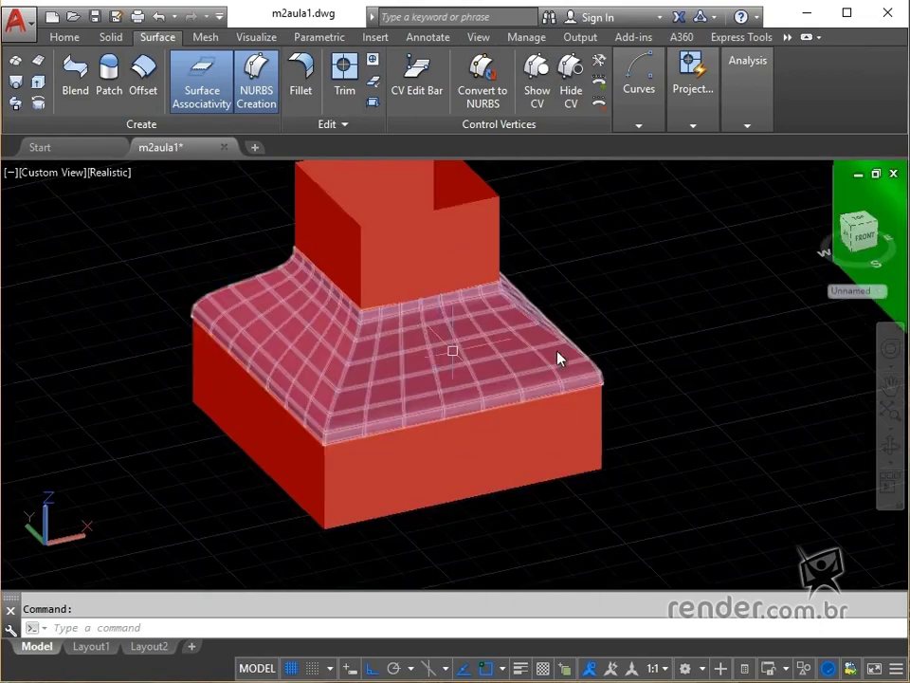
middle_click_drag(569, 361, 140, 460)
middle_click_drag(788, 360, 906, 283)
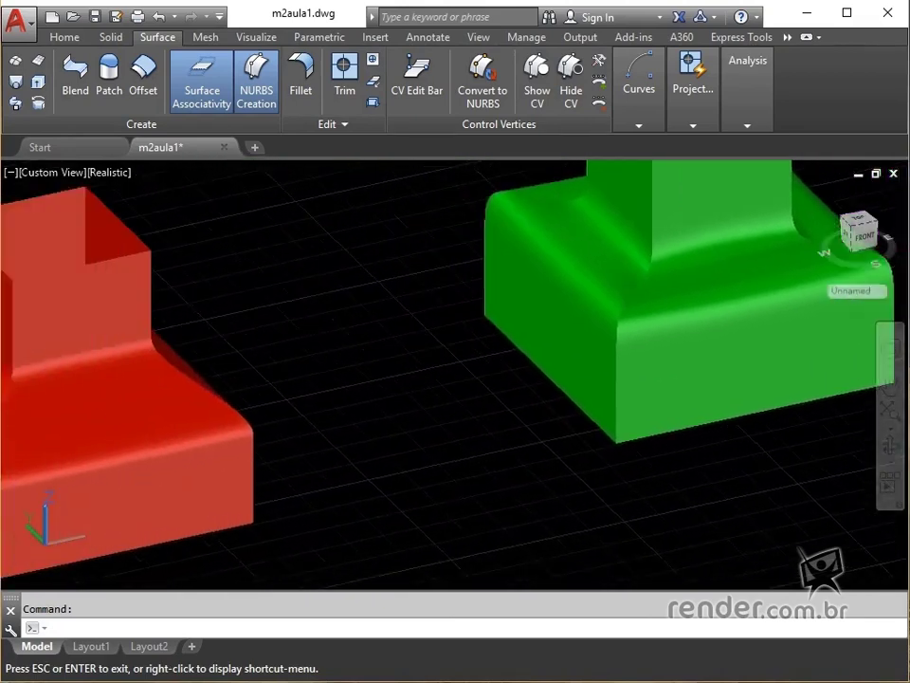
middle_click_drag(484, 361, 545, 344)
left_click_drag(603, 338, 636, 329)
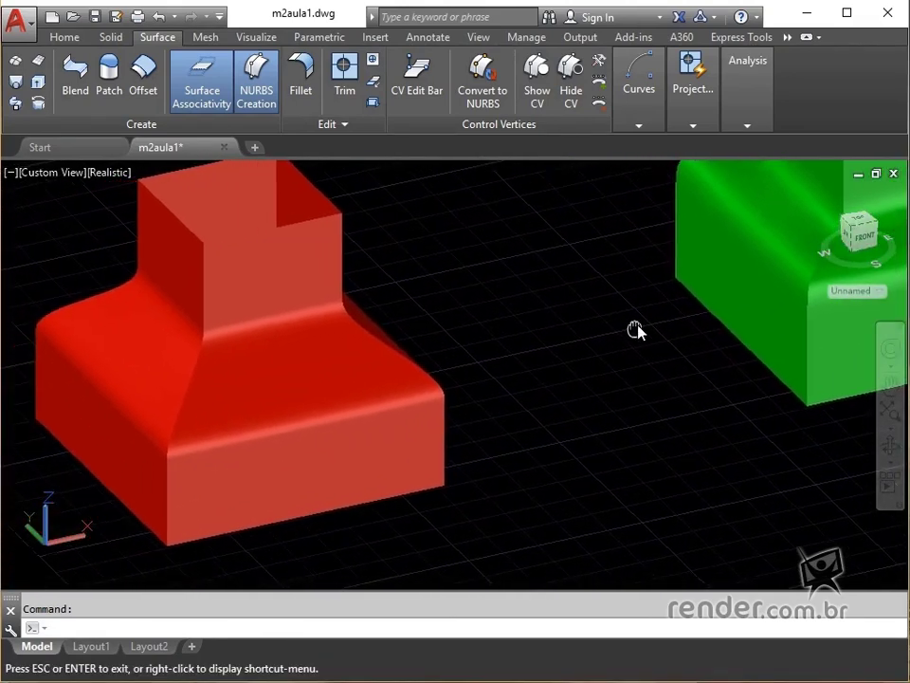
key("Escape")
middle_click_drag(564, 371, 589, 357)
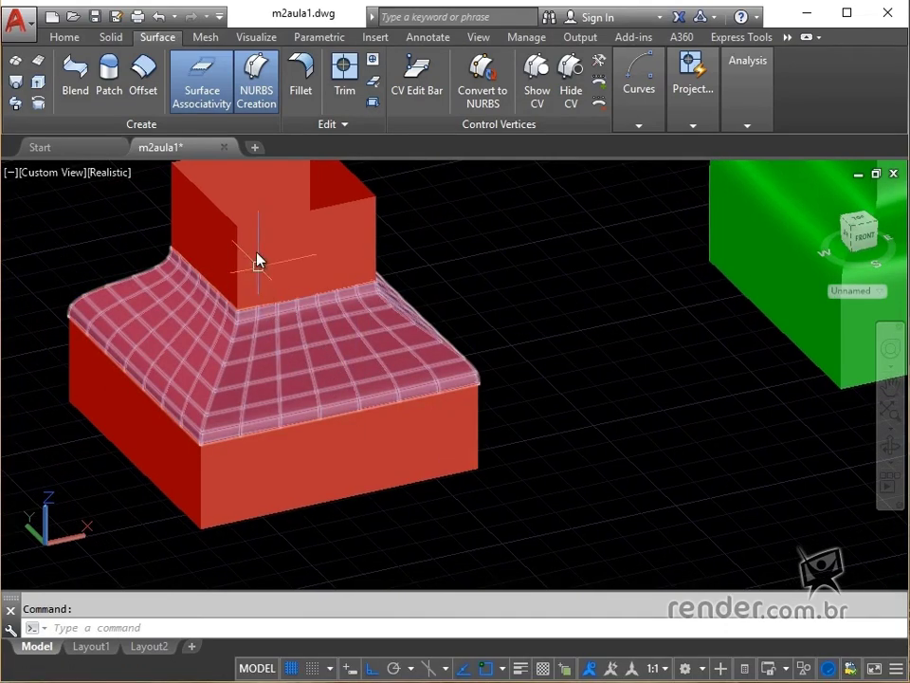
Display the object properties of the red blend surface between the upper and lower square bodies.
left_click(481, 39)
left_click(205, 85)
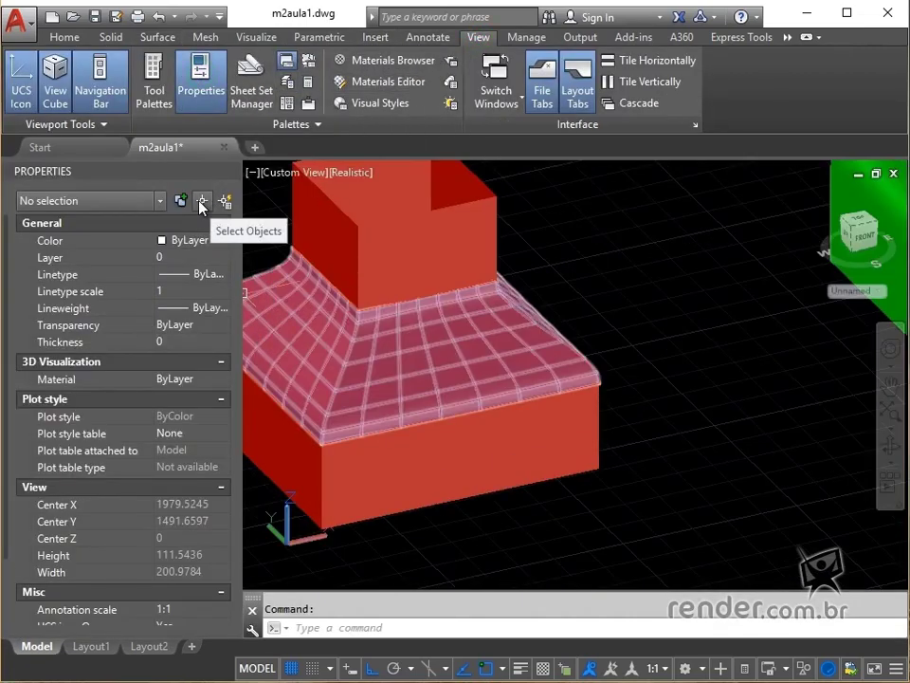
left_click(202, 201)
left_click(384, 360)
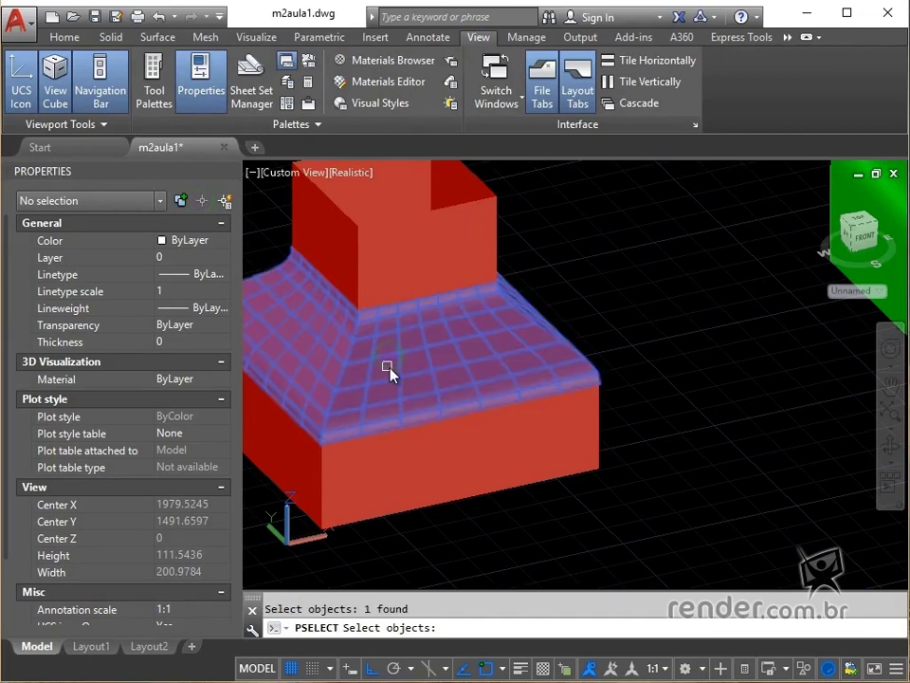
key("Return")
middle_click_drag(406, 386, 513, 395)
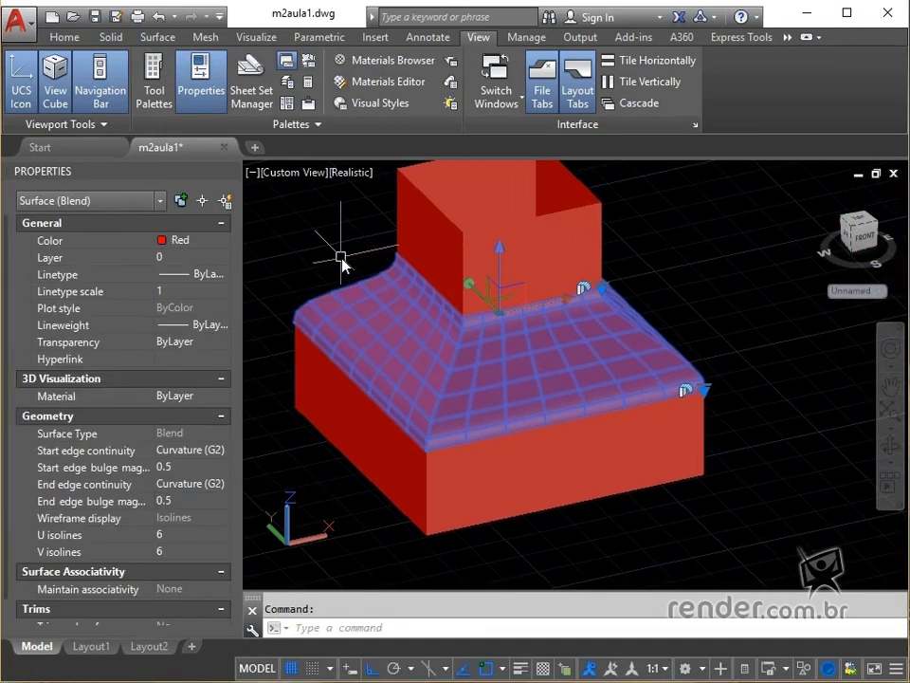
Set the red blend surface's start edge continuity to Position (G0) and its start edge bulge magnitude to 1.
left_click(227, 452)
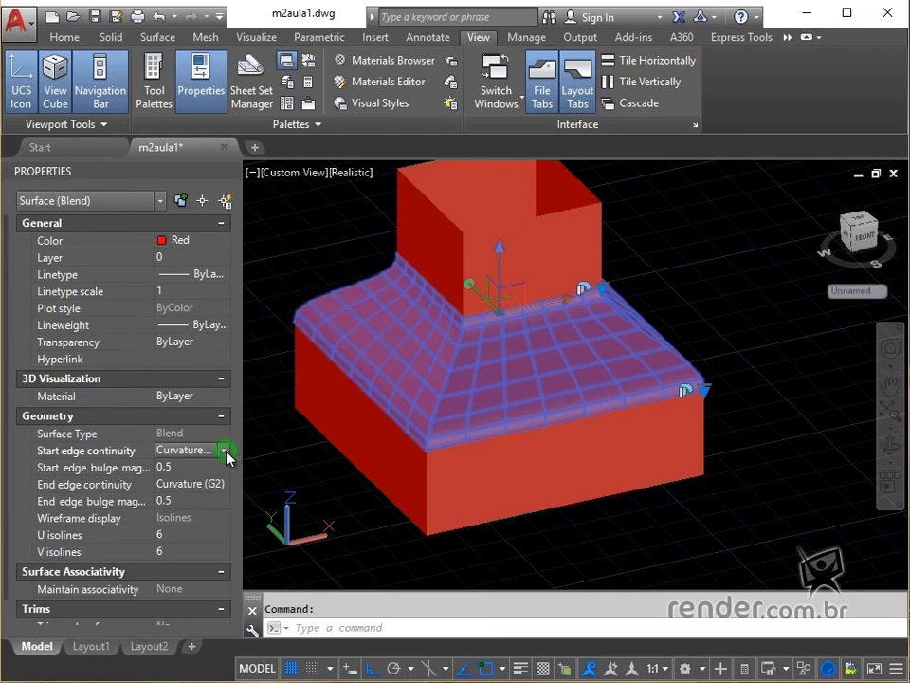
left_click(228, 453)
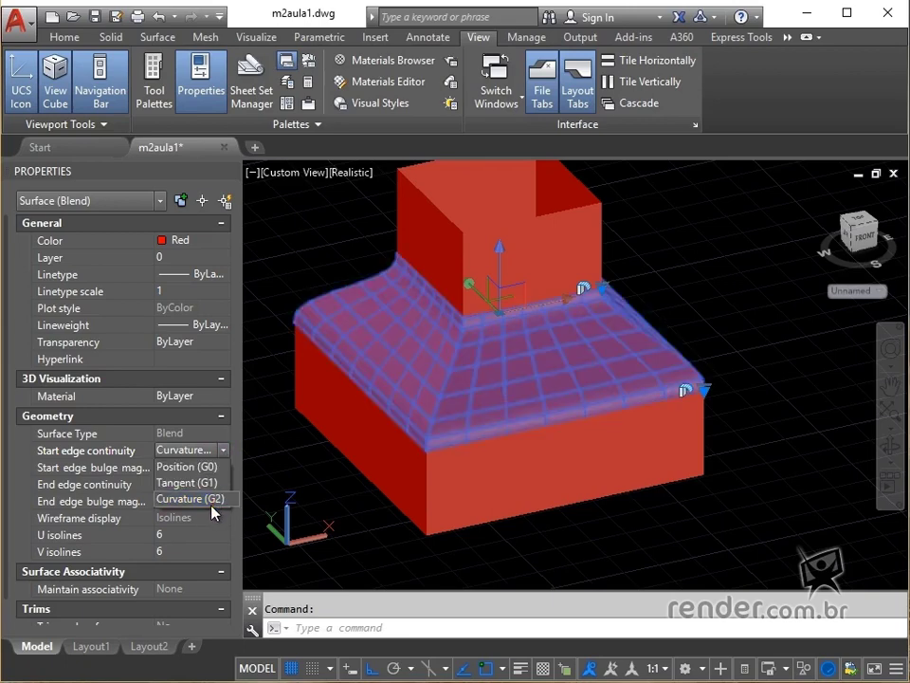
left_click(222, 466)
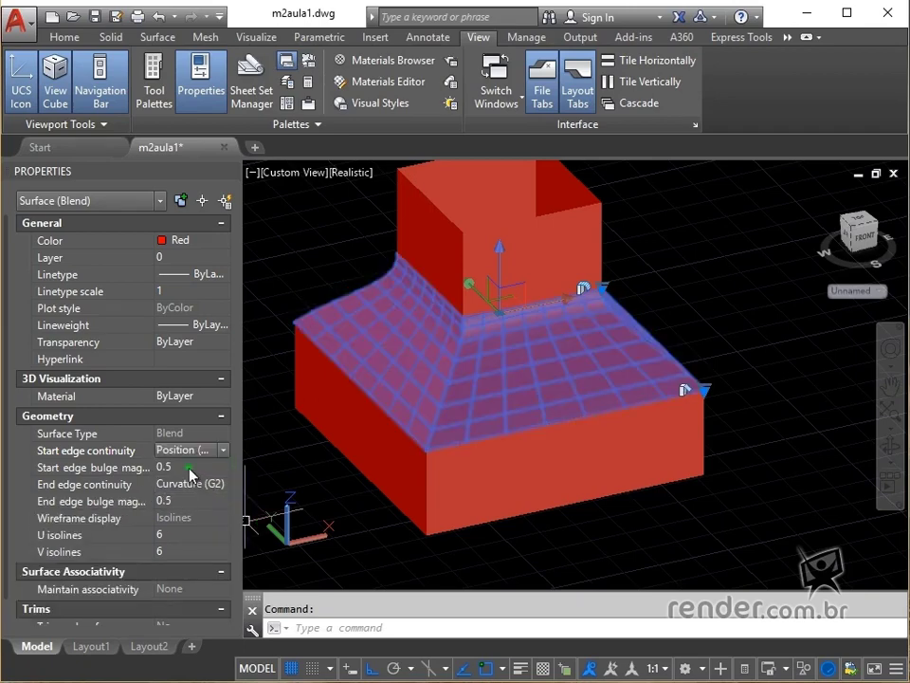
left_click(190, 468)
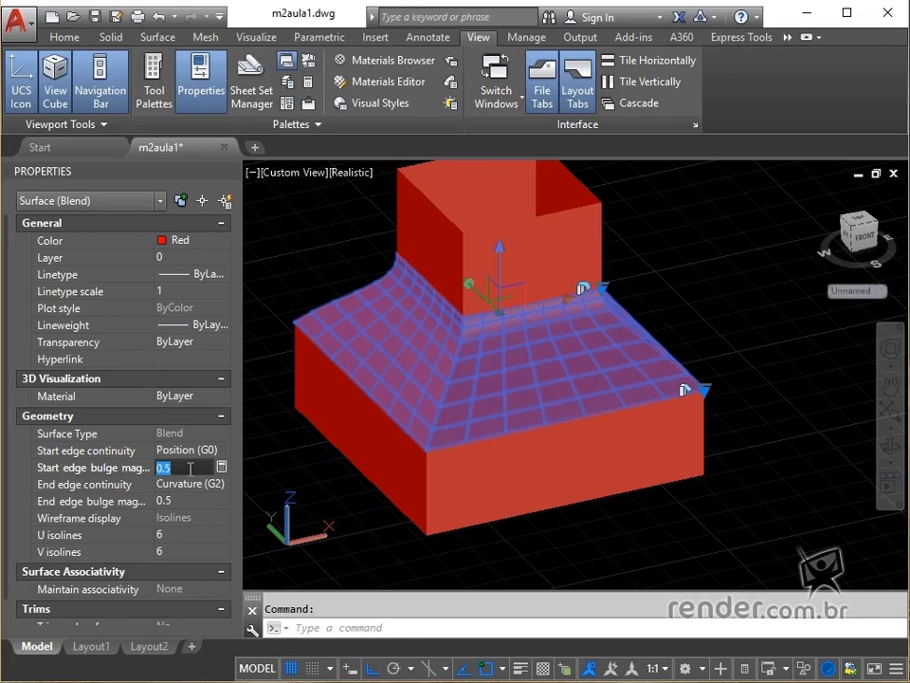
type("1")
Change the red blend surface's end edge continuity to Tangent (G1).
left_click(197, 484)
left_click(225, 484)
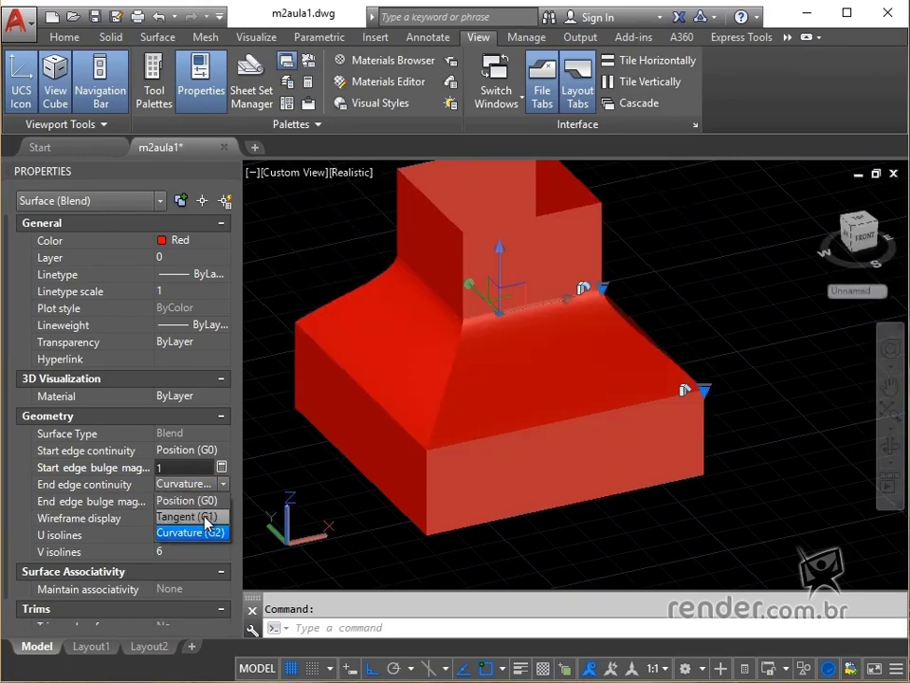
left_click(206, 517)
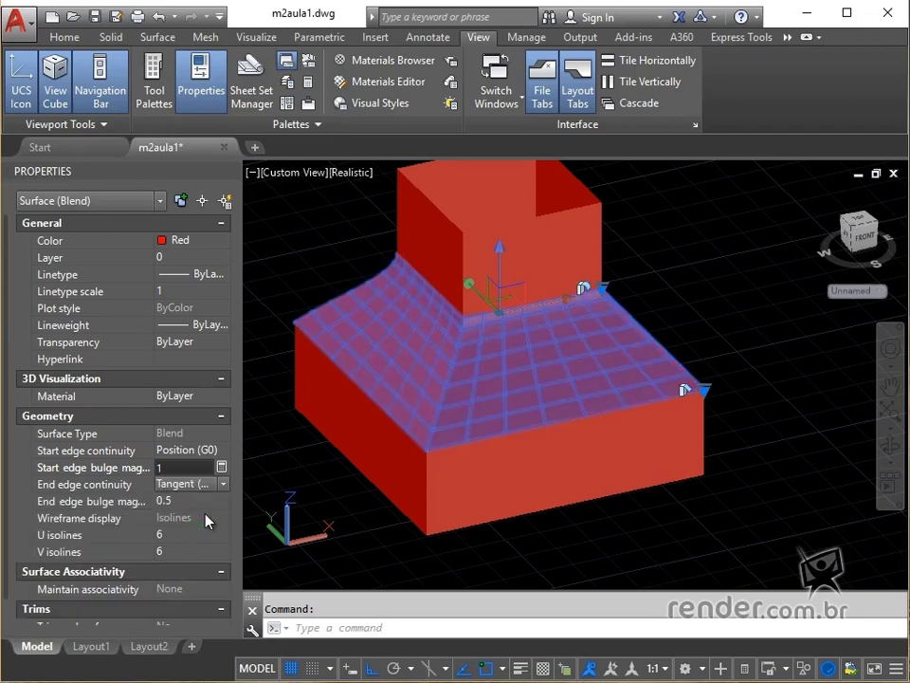
Set both the end edge and start edge bulge magnitudes of the red blend surface to 4.
left_click(198, 503)
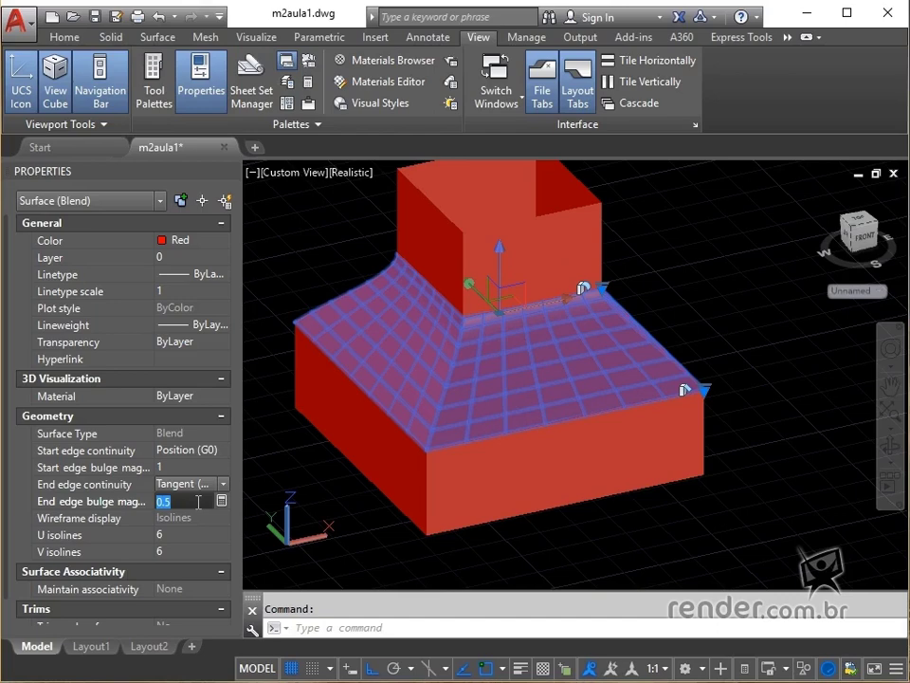
type("4")
left_click(180, 466)
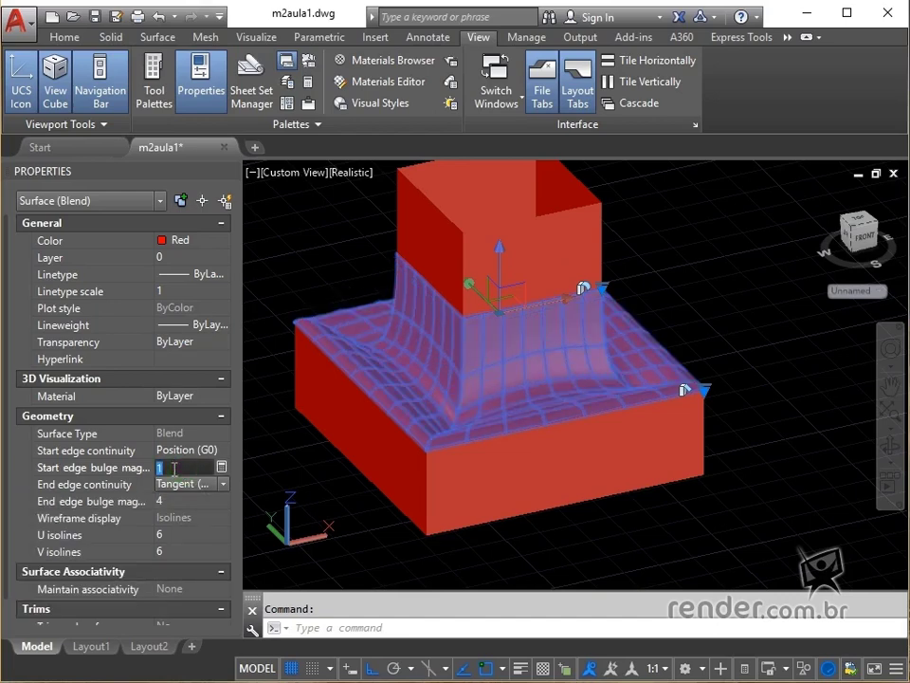
type("4")
left_click(167, 501)
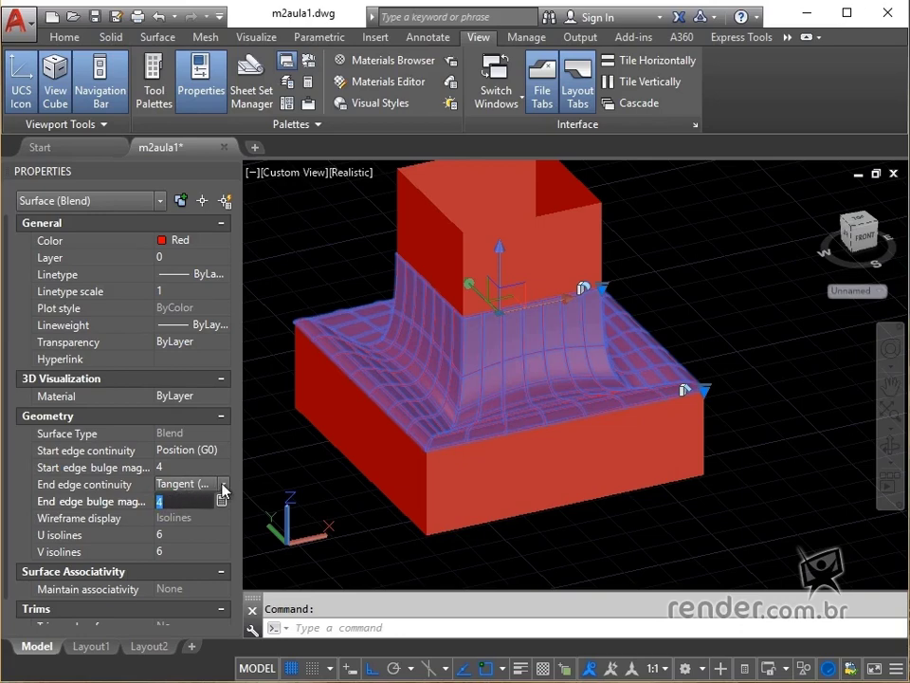
Change the red blend surface's end edge and start edge continuity to Curvature (G2).
left_click(222, 486)
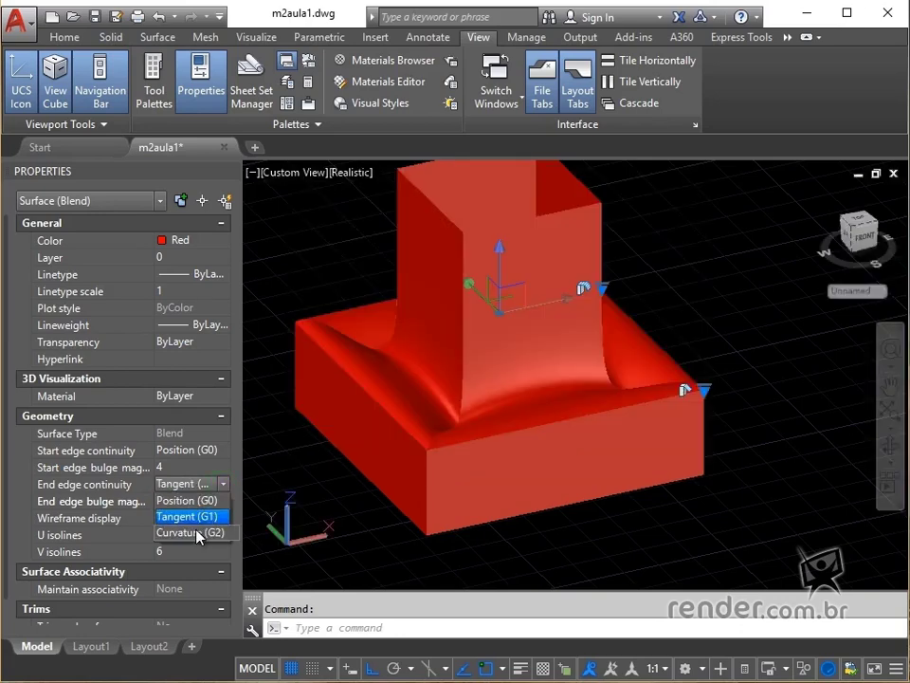
left_click(197, 533)
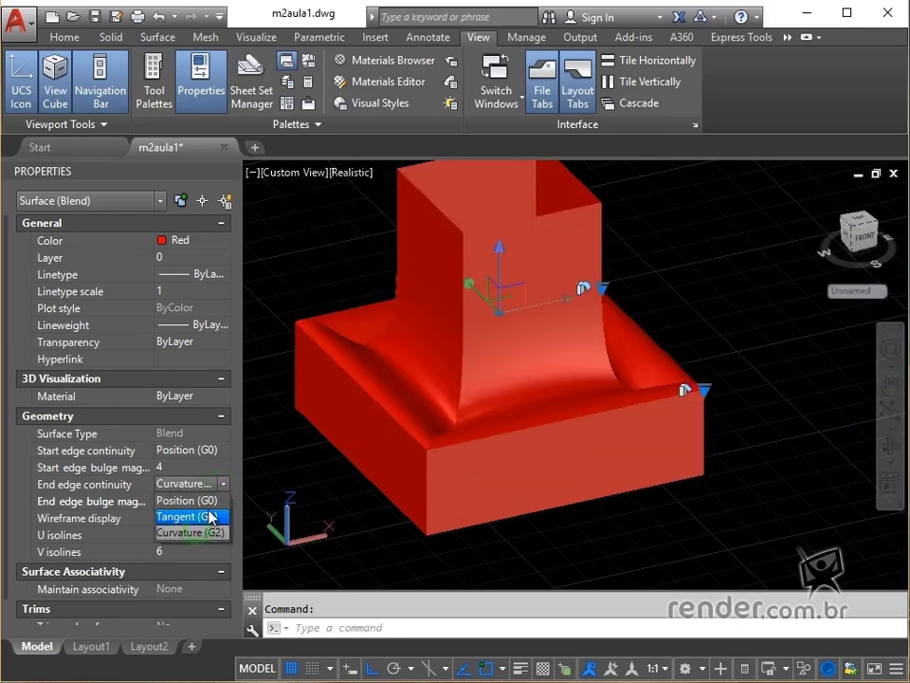
left_click(226, 449)
left_click(225, 451)
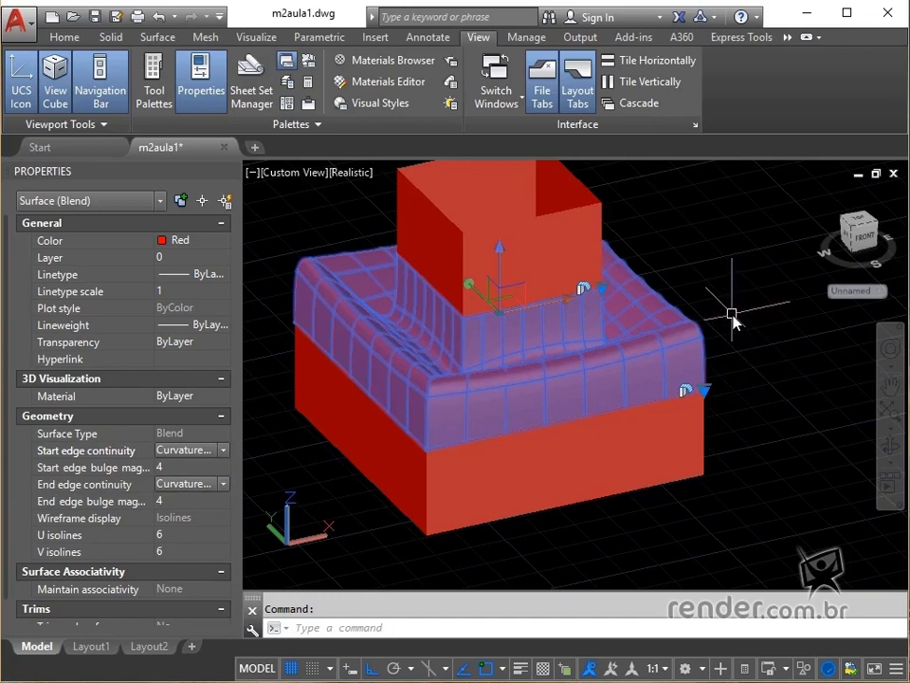
Deselect the red blend surface and close the Properties palette.
key("Escape")
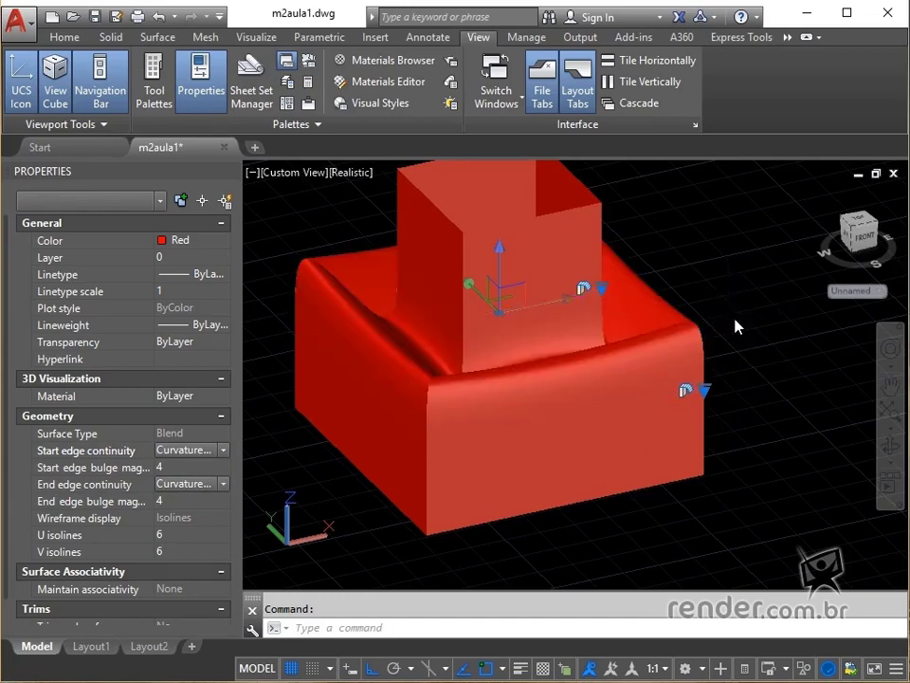
left_click(230, 171)
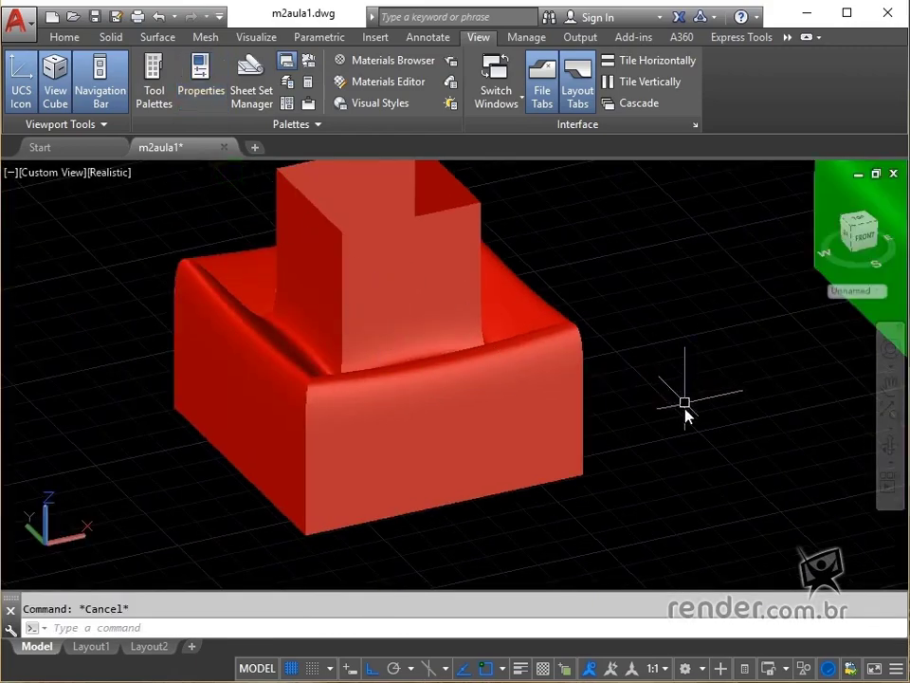
Change the viewport's visual style to Shaded with edges for viewing the yellow and cyan boxes.
middle_click_drag(686, 413, 56, 541)
scroll(449, 481, "down", 4)
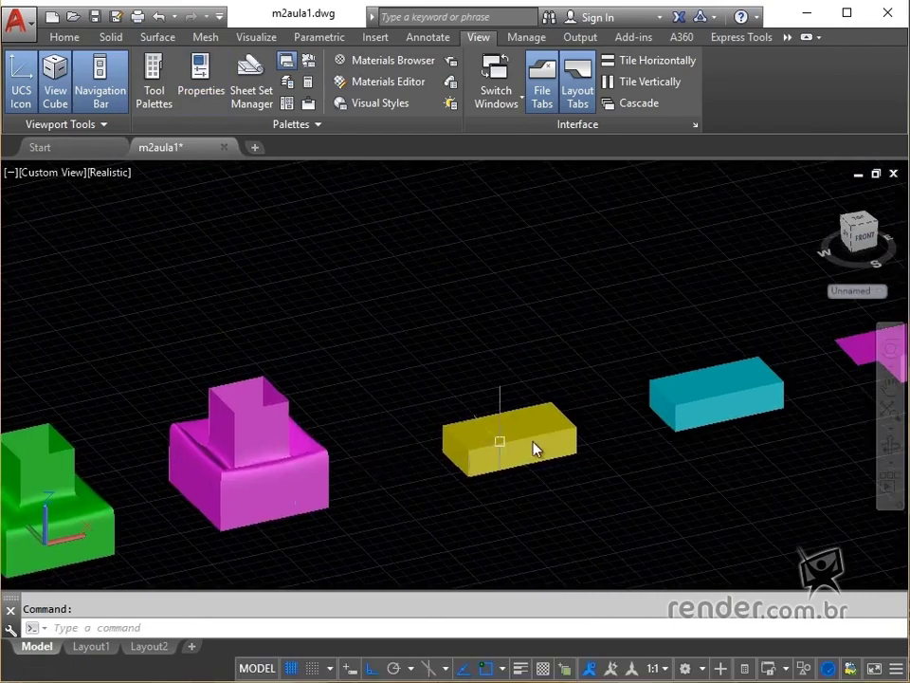
scroll(535, 447, "up", 4)
middle_click_drag(621, 472, 346, 476)
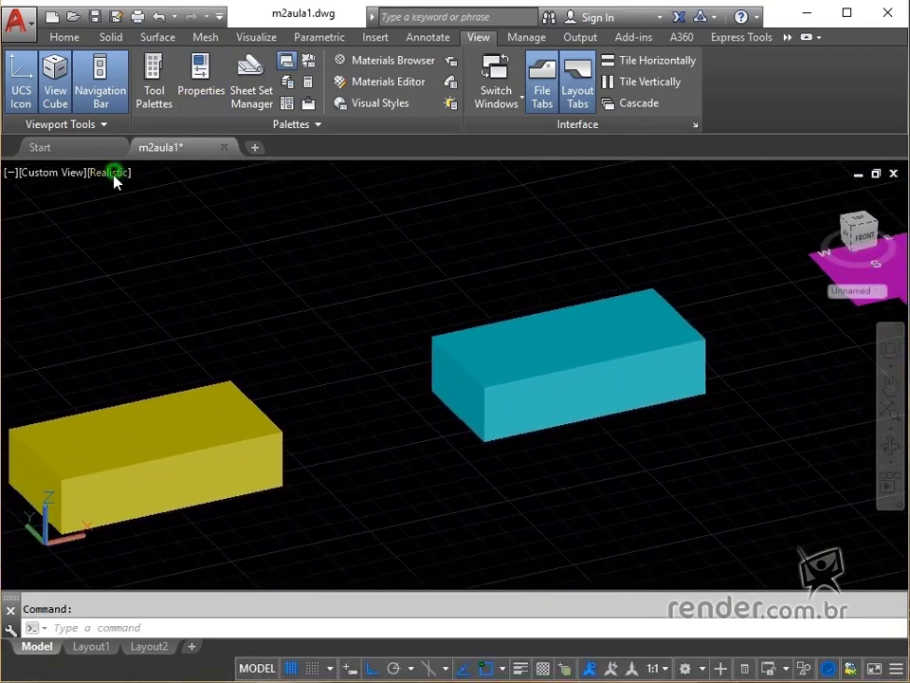
left_click(112, 172)
left_click(181, 315)
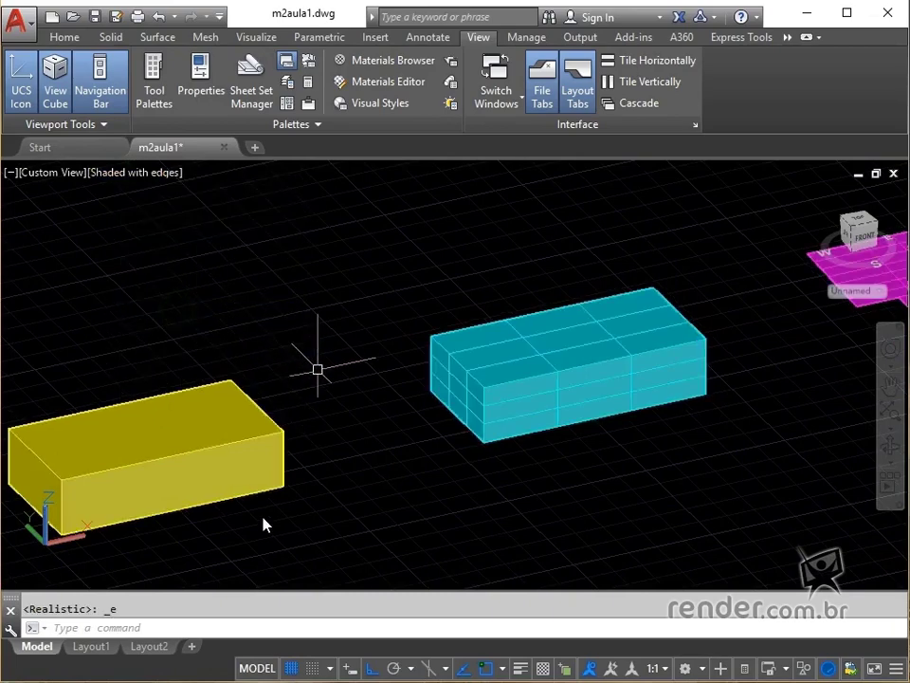
Examine the edge and face divisions of the yellow box, the cyan box and the magenta object with the extended top.
mouse_move(264, 524)
middle_mouse_down()
mouse_move(266, 515)
mouse_move(412, 484)
middle_mouse_up()
scroll(409, 480, "up", 2)
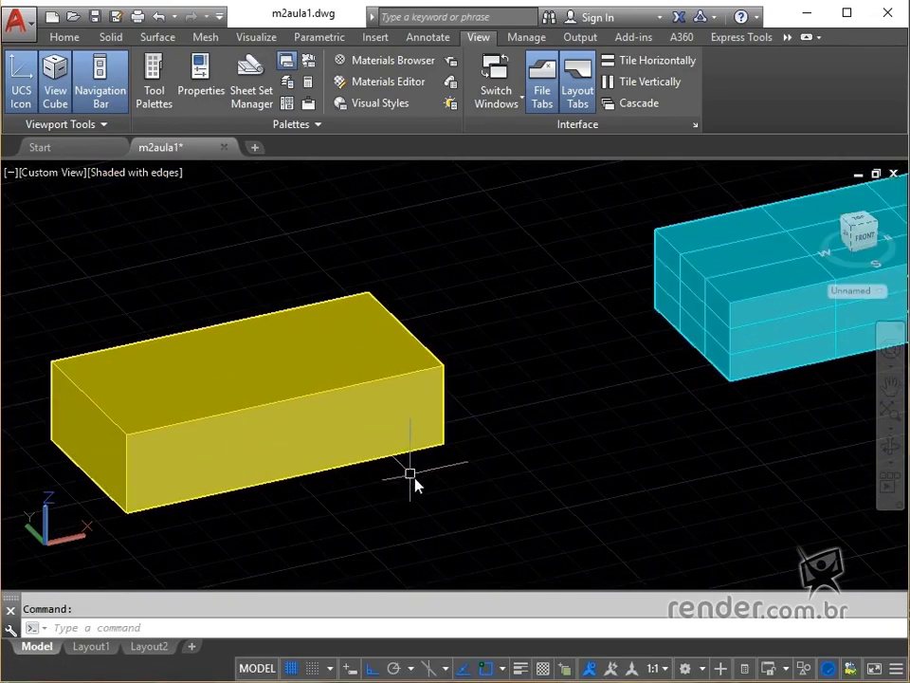
middle_click_drag(504, 433, 580, 408)
middle_click_drag(638, 423, 75, 542)
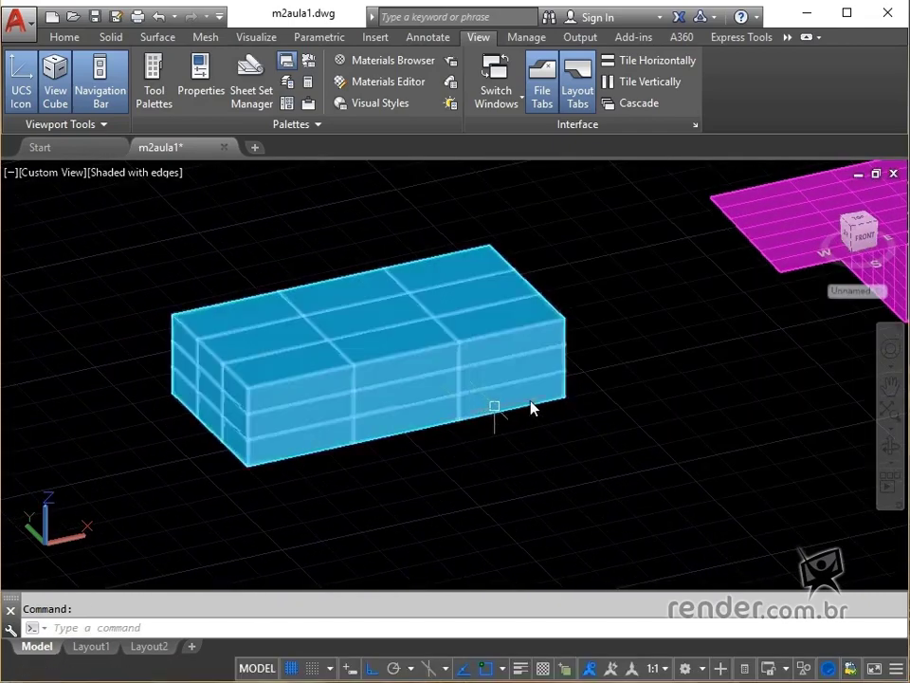
middle_click_drag(532, 409, 2, 513)
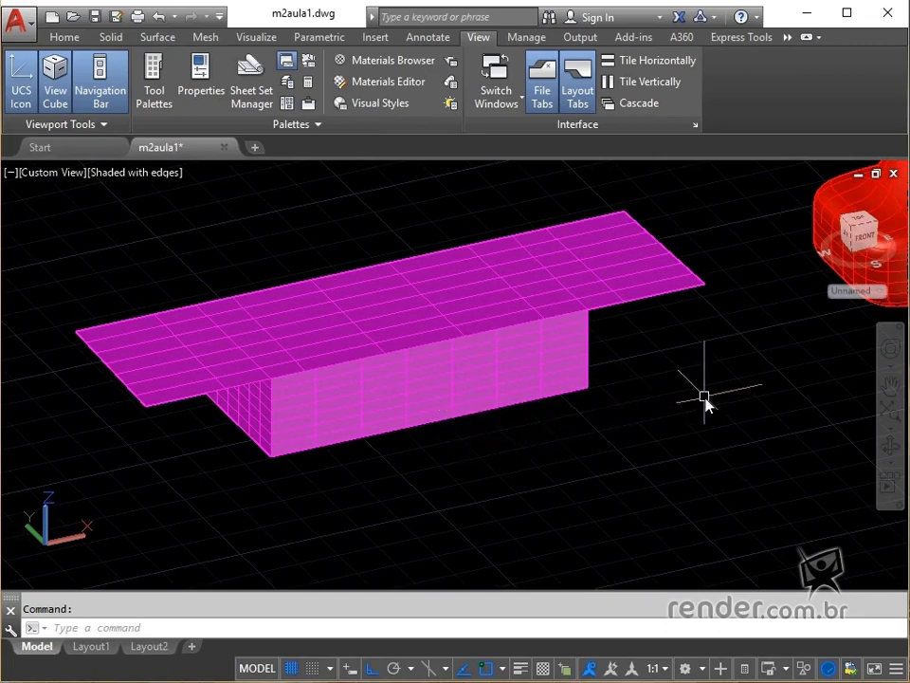
middle_click_drag(699, 407, 588, 424)
View the description of the Convert to Surface command among the solid editing tools.
left_click(64, 38)
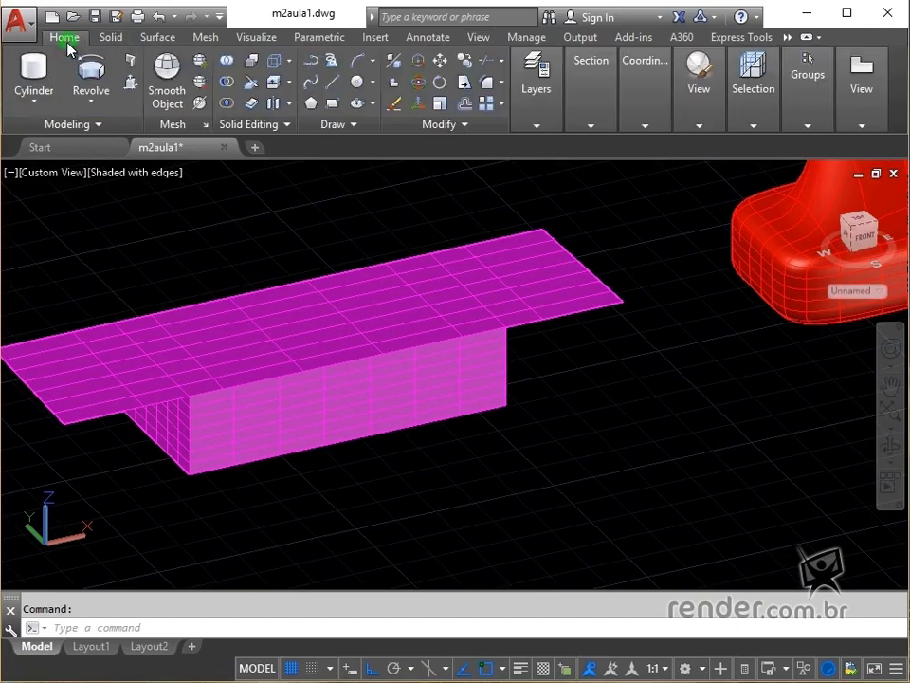
left_click(287, 126)
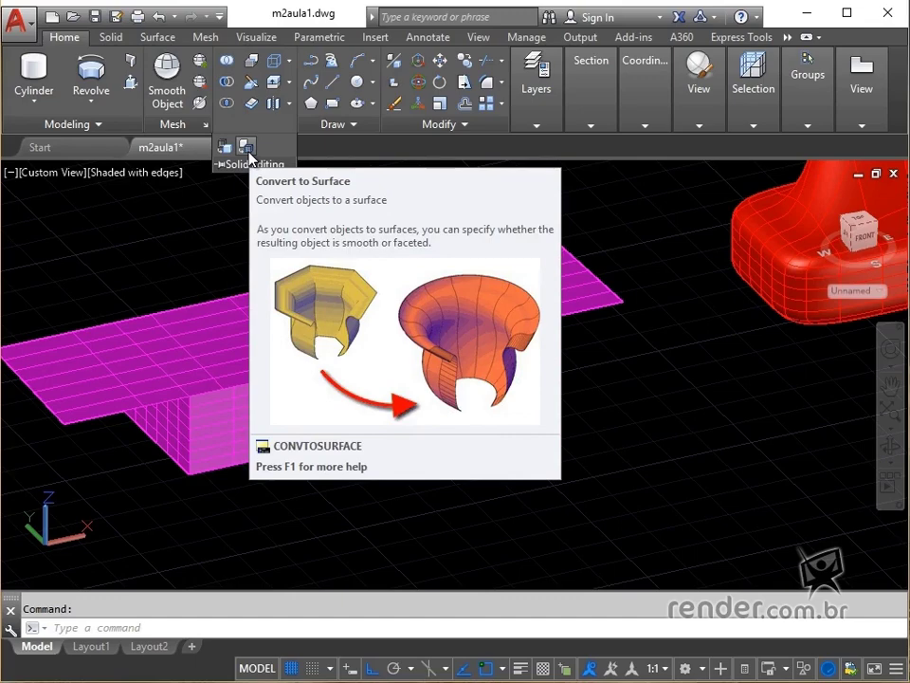
key("Escape")
Examine the red peaked shape at the end of the row, and show the full extents of the drawing.
scroll(682, 413, "down", 2)
middle_click_drag(663, 419, 315, 491)
scroll(593, 244, "up", 2)
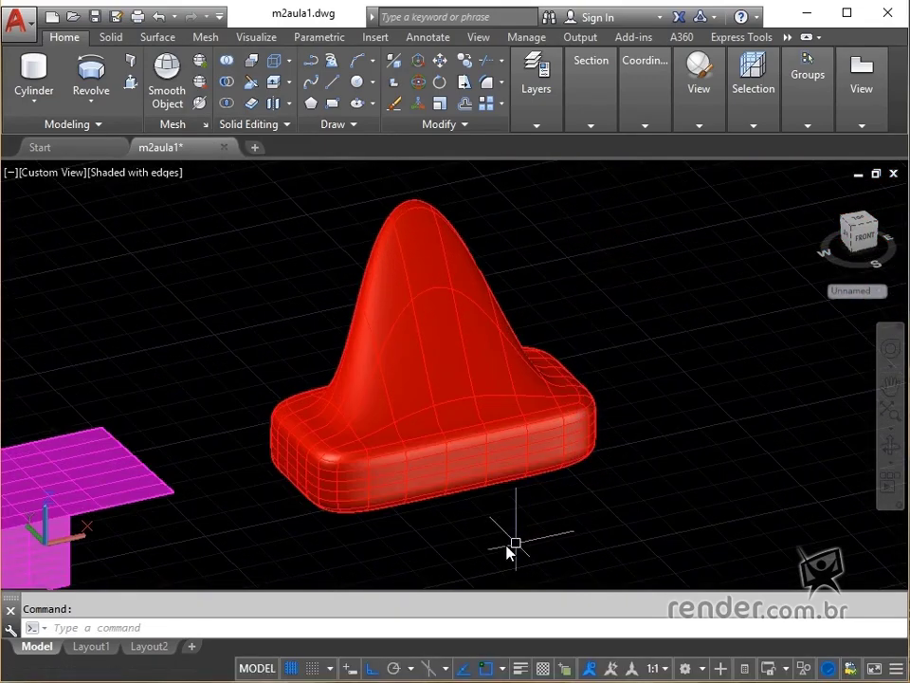
scroll(497, 537, "up", 2)
middle_click_drag(526, 478, 531, 531)
scroll(548, 479, "down", 5)
middle_click_drag(488, 473, 553, 398)
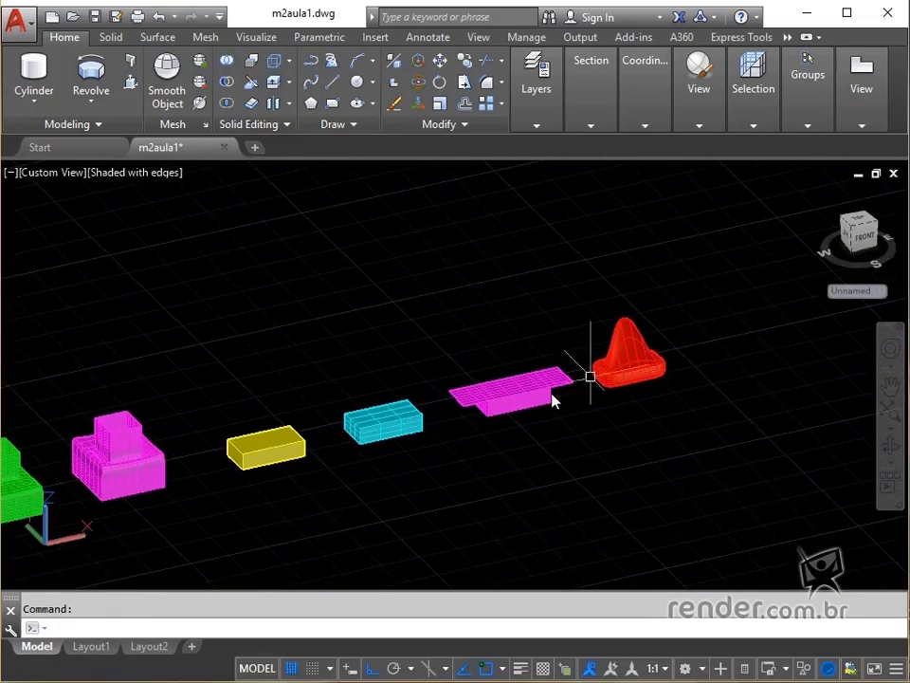
middle_click(437, 340)
middle_click(437, 339)
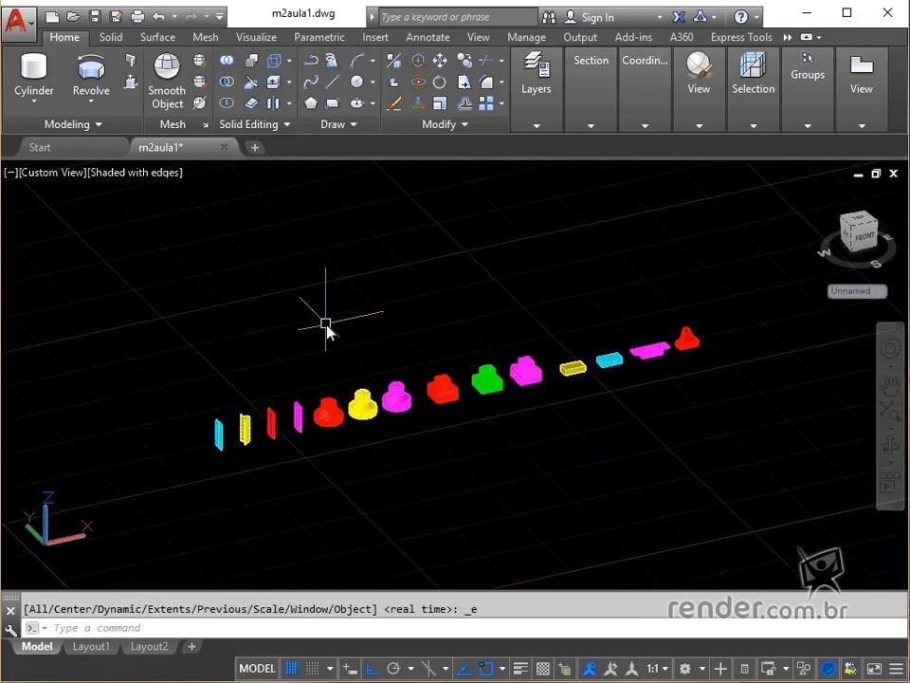